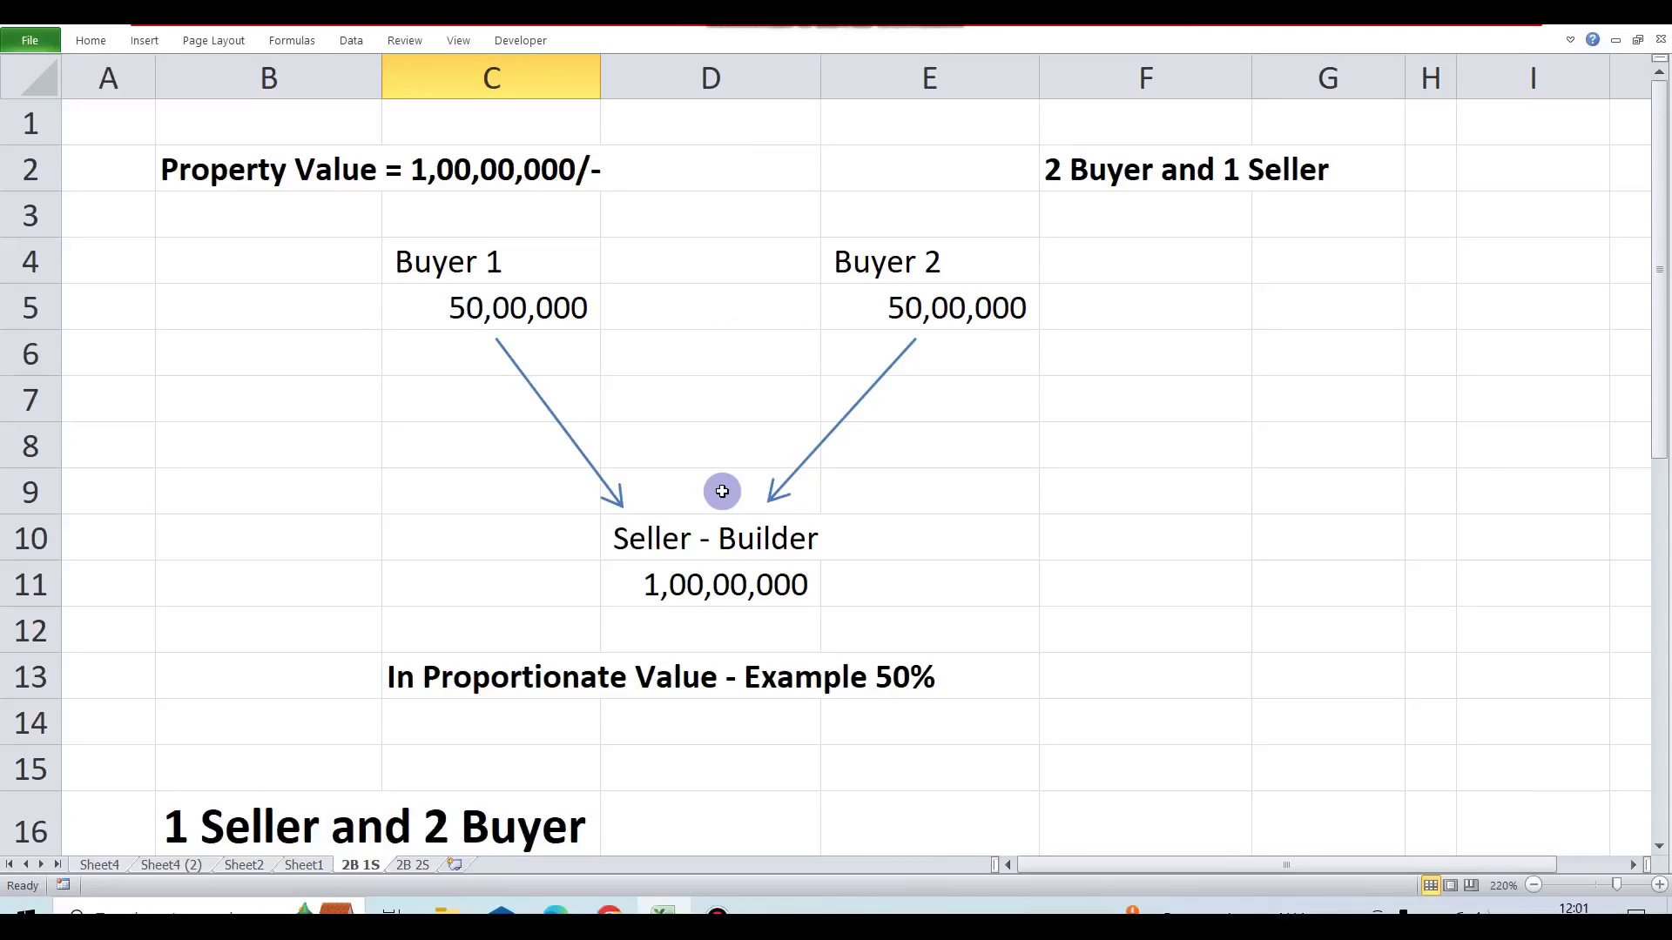
# Examine the seller's amount in the payment diagram, then the property value, TDS and the seller's name, percentage share and property share.
pyautogui.click(723, 584)
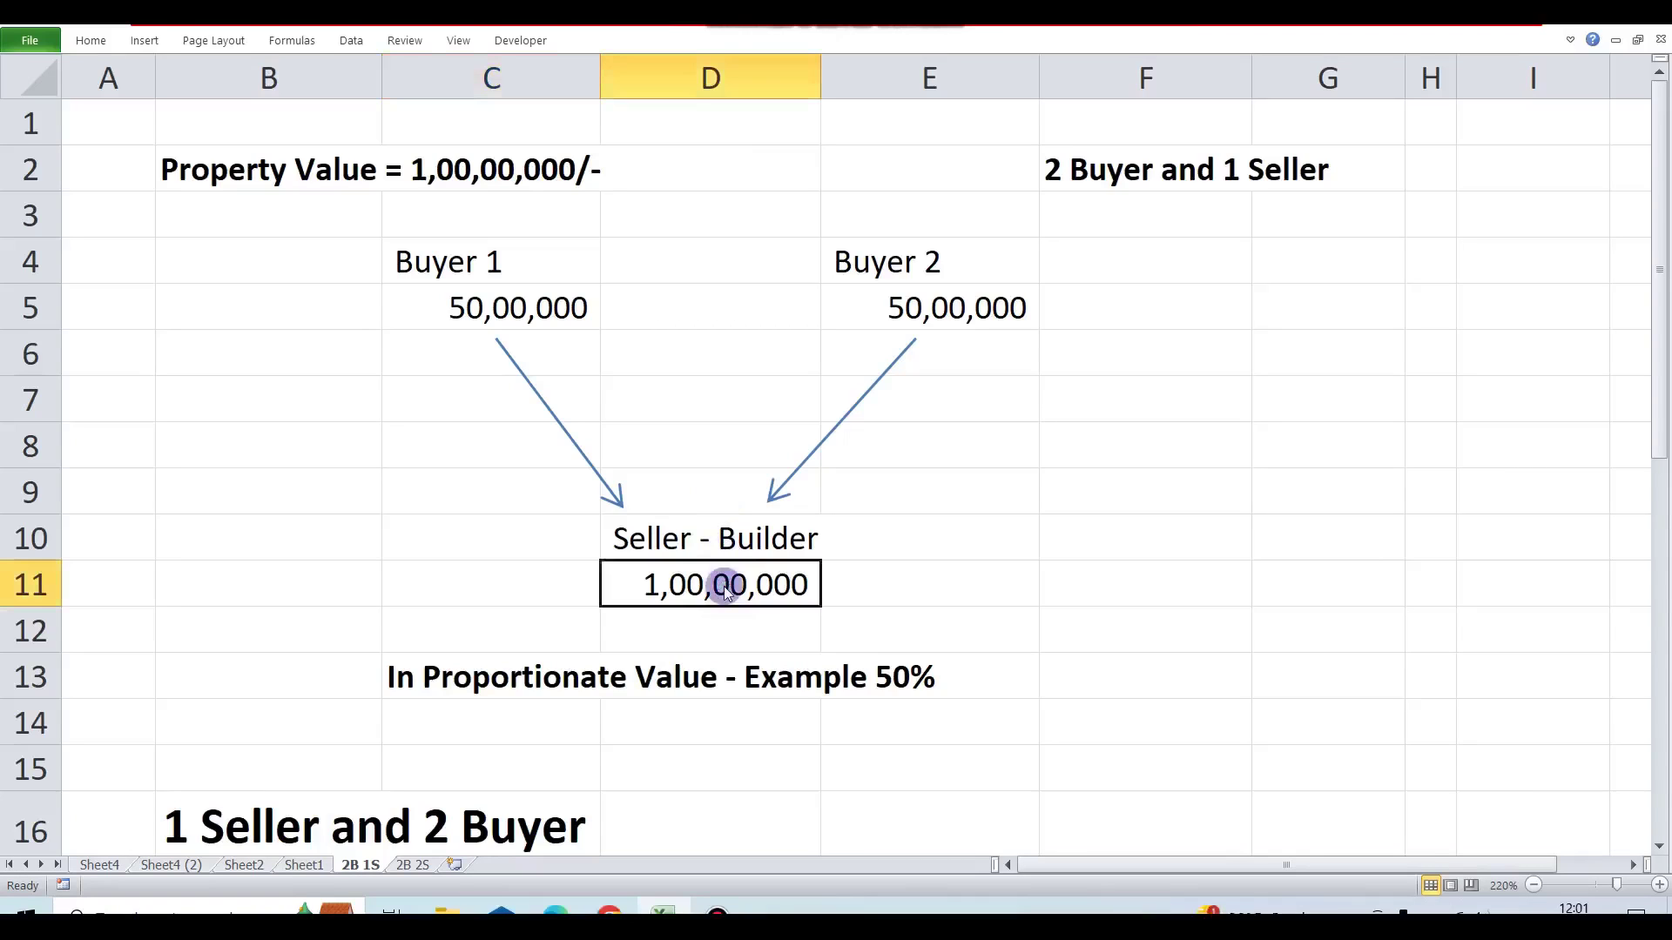
pyautogui.scroll(-3, 723, 586)
pyautogui.scroll(-2, 724, 586)
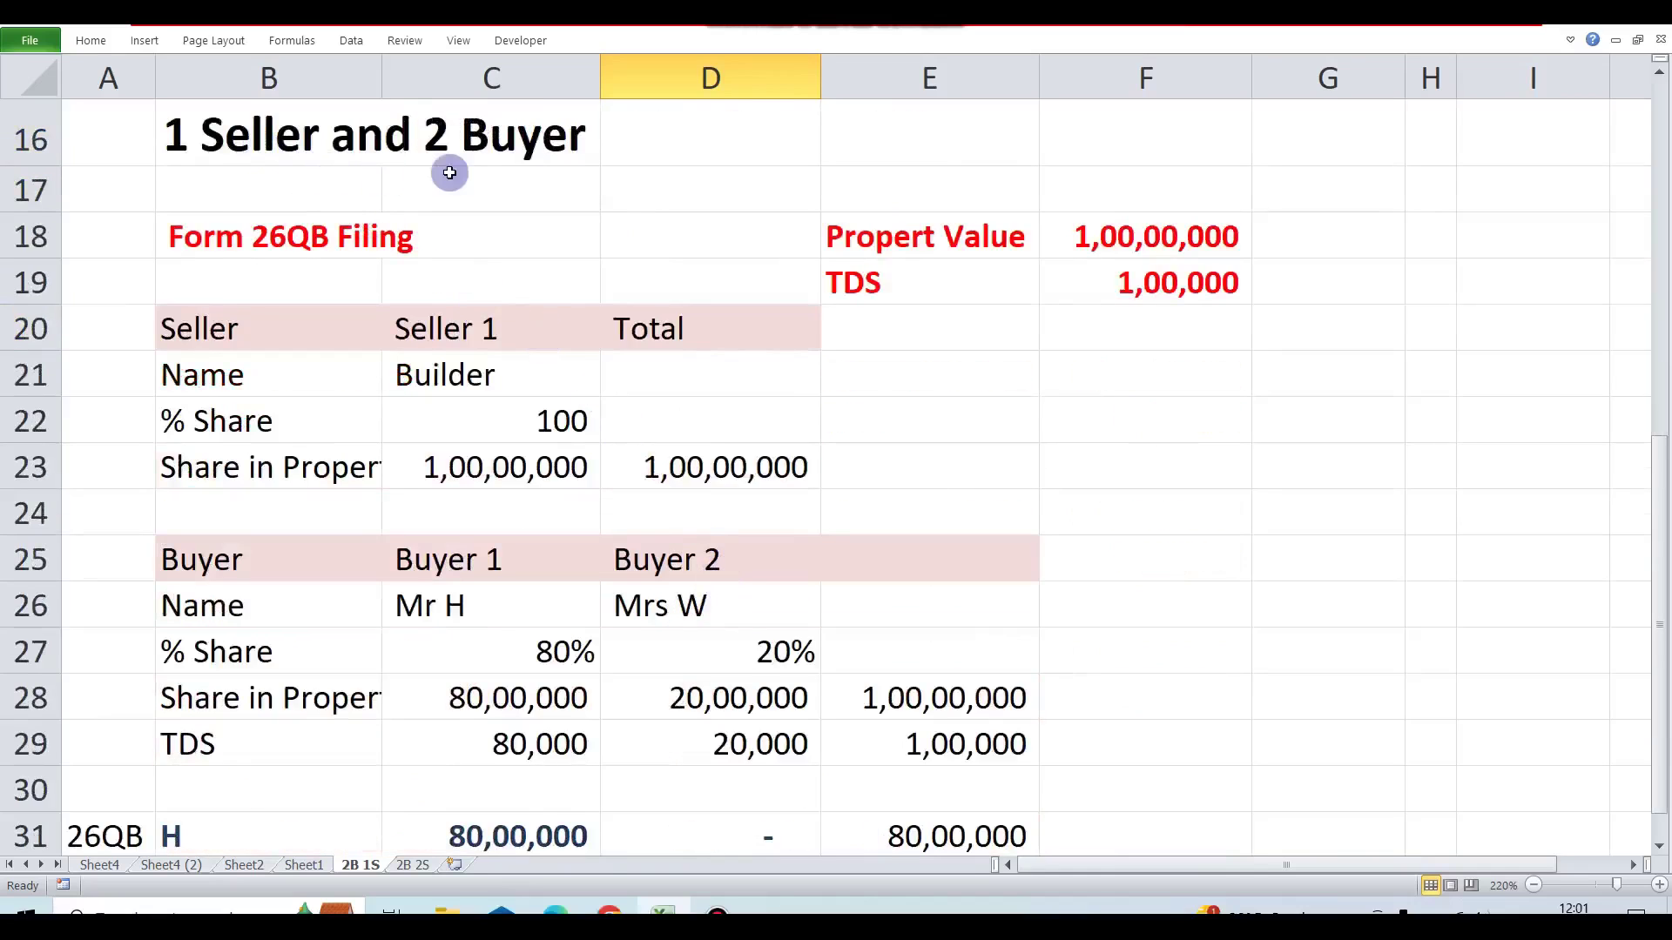
pyautogui.click(328, 376)
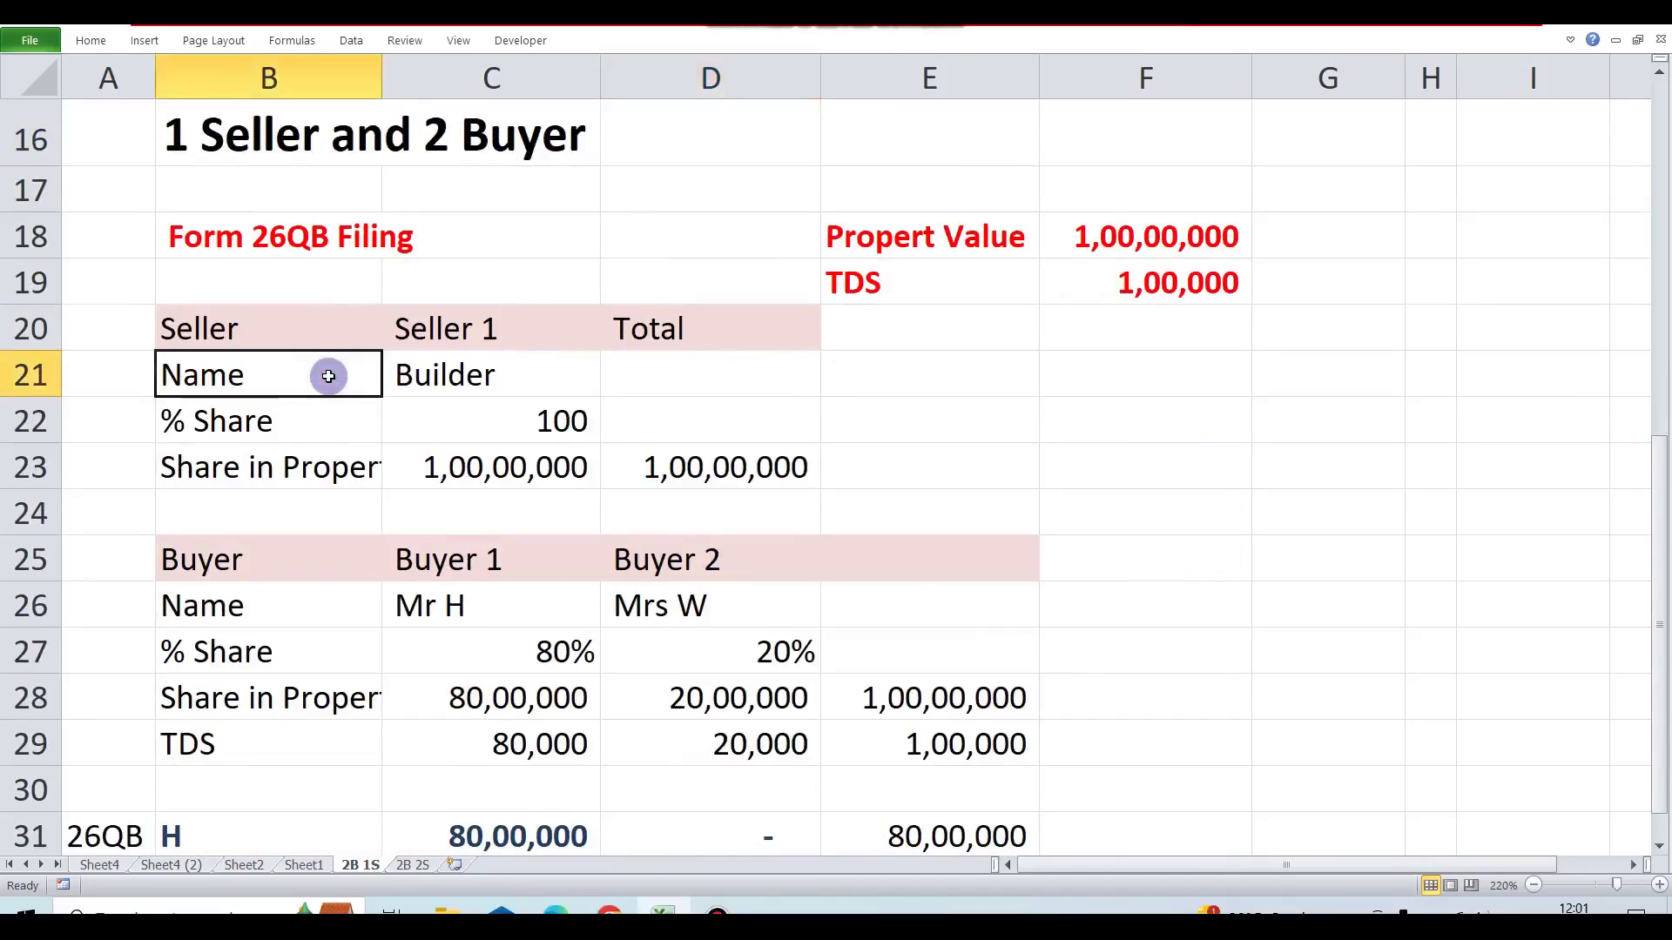
pyautogui.moveTo(328, 376); pyautogui.dragTo(438, 374)
pyautogui.click(440, 377)
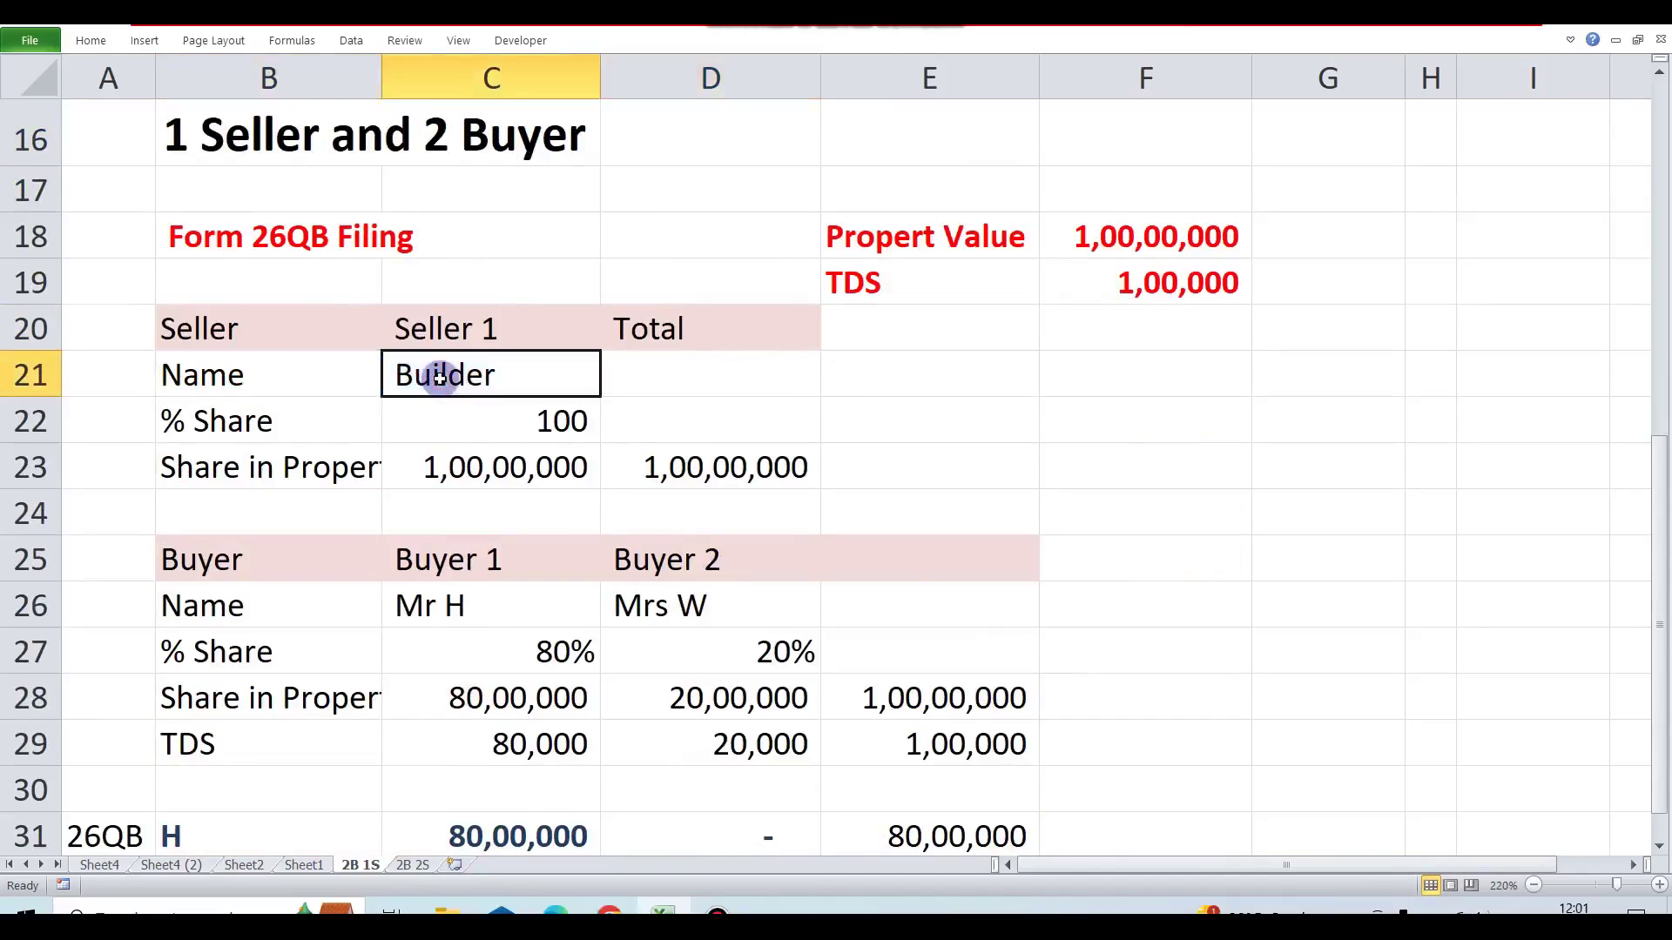
pyautogui.click(514, 480)
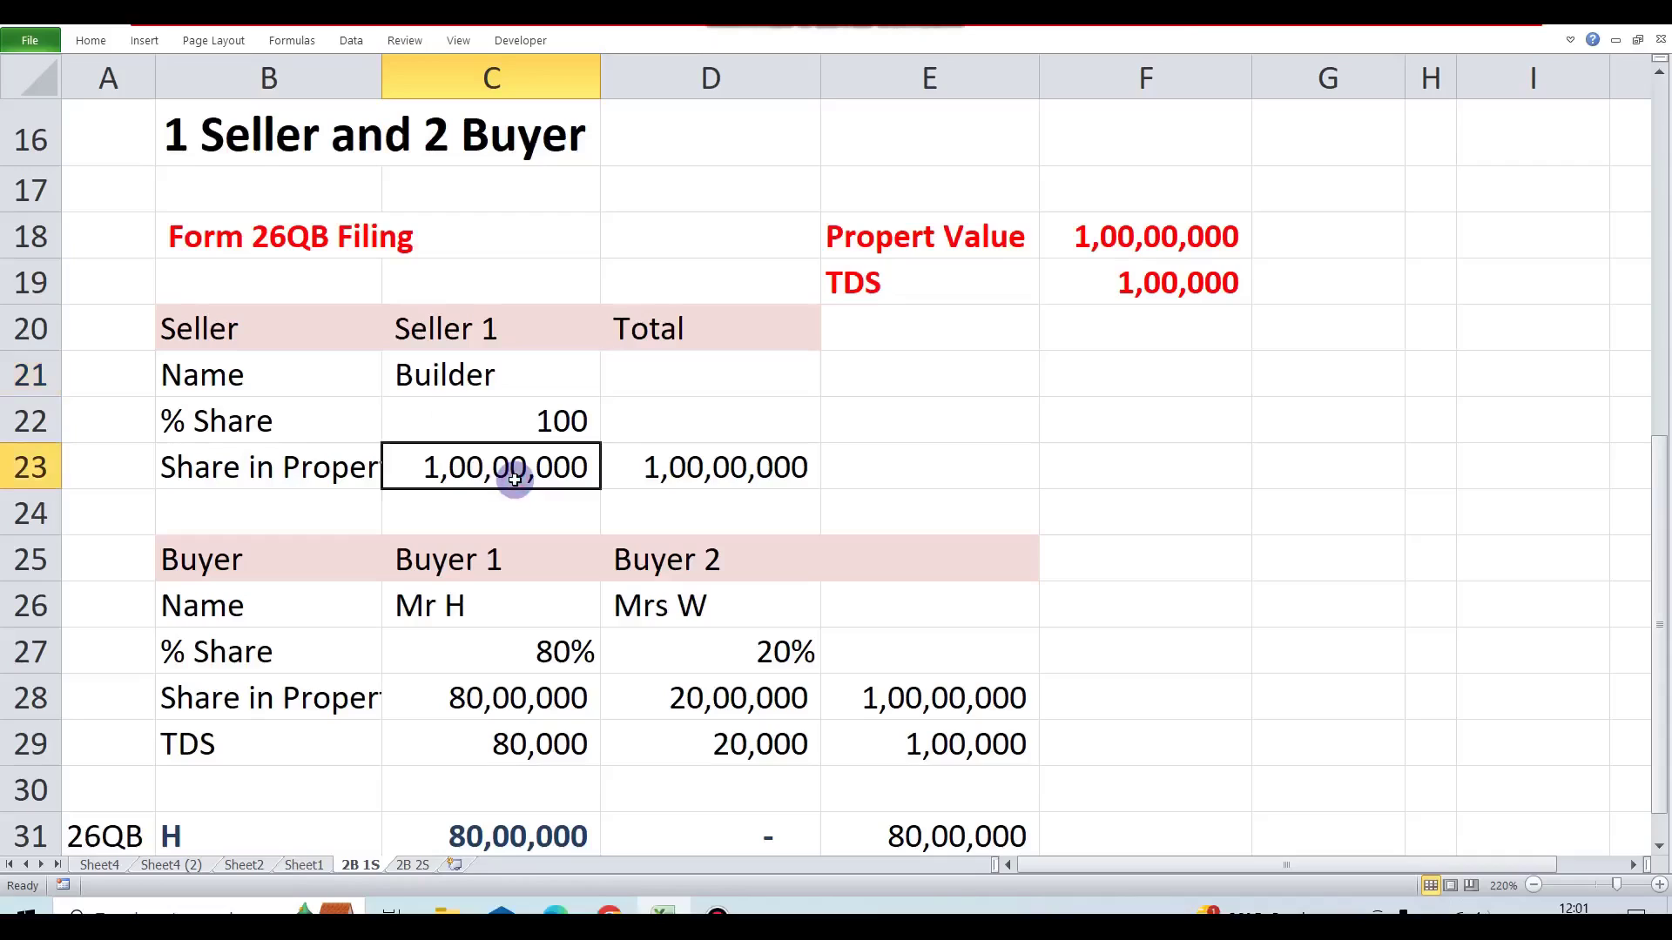
pyautogui.click(1123, 288)
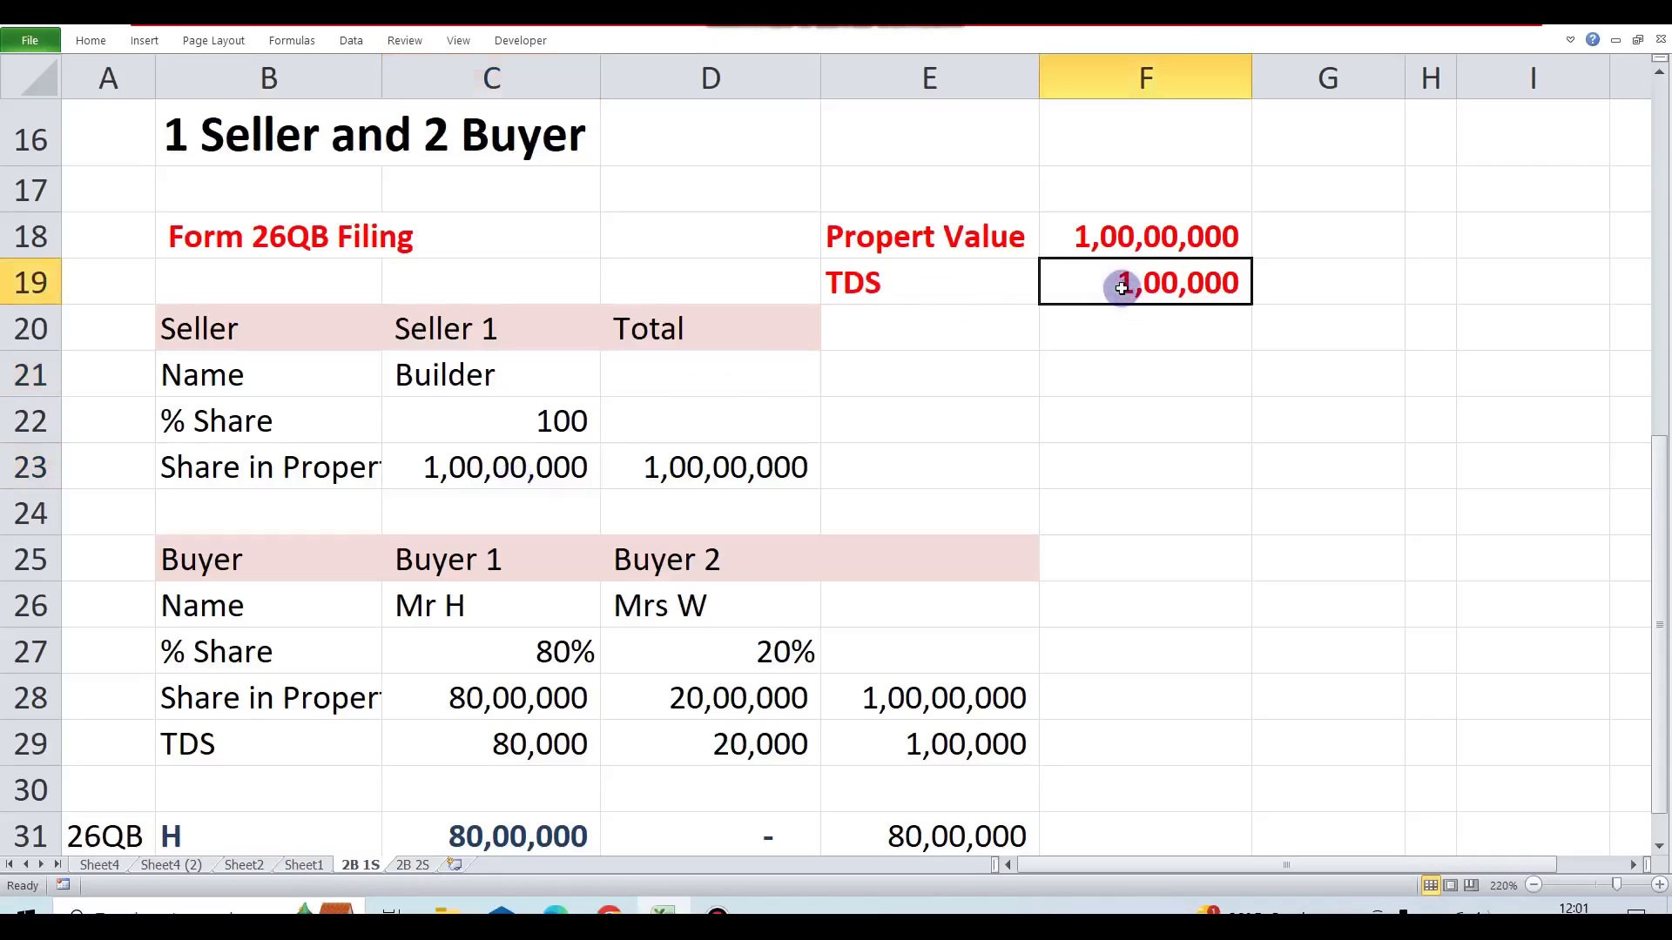
pyautogui.click(644, 418)
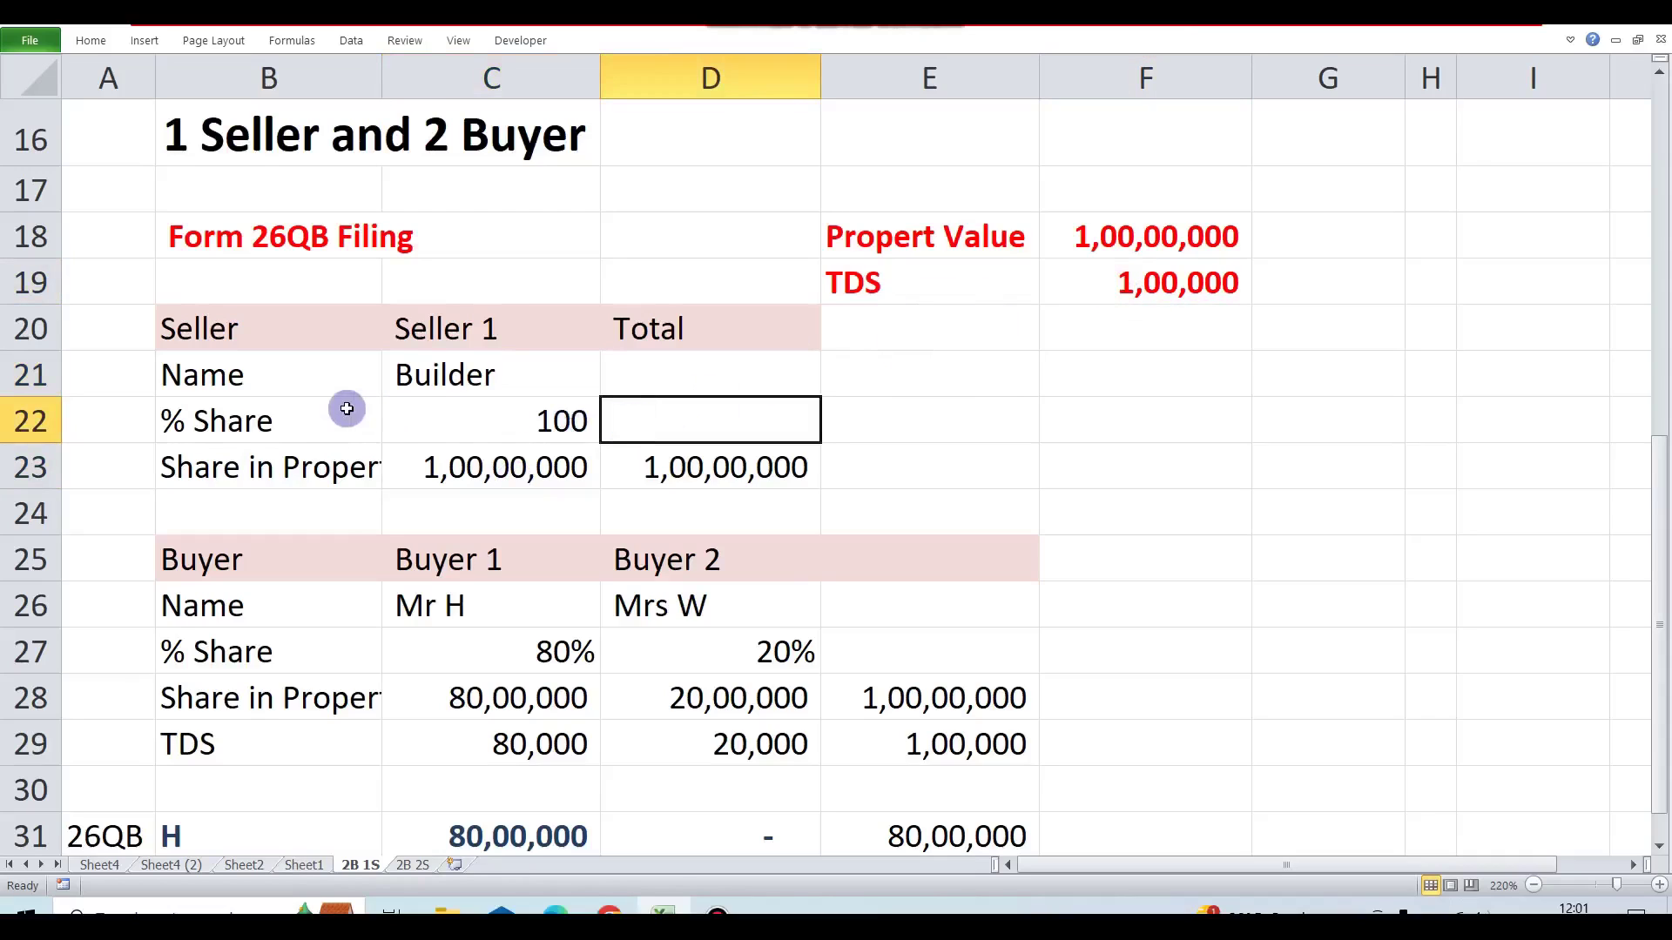
pyautogui.click(495, 376)
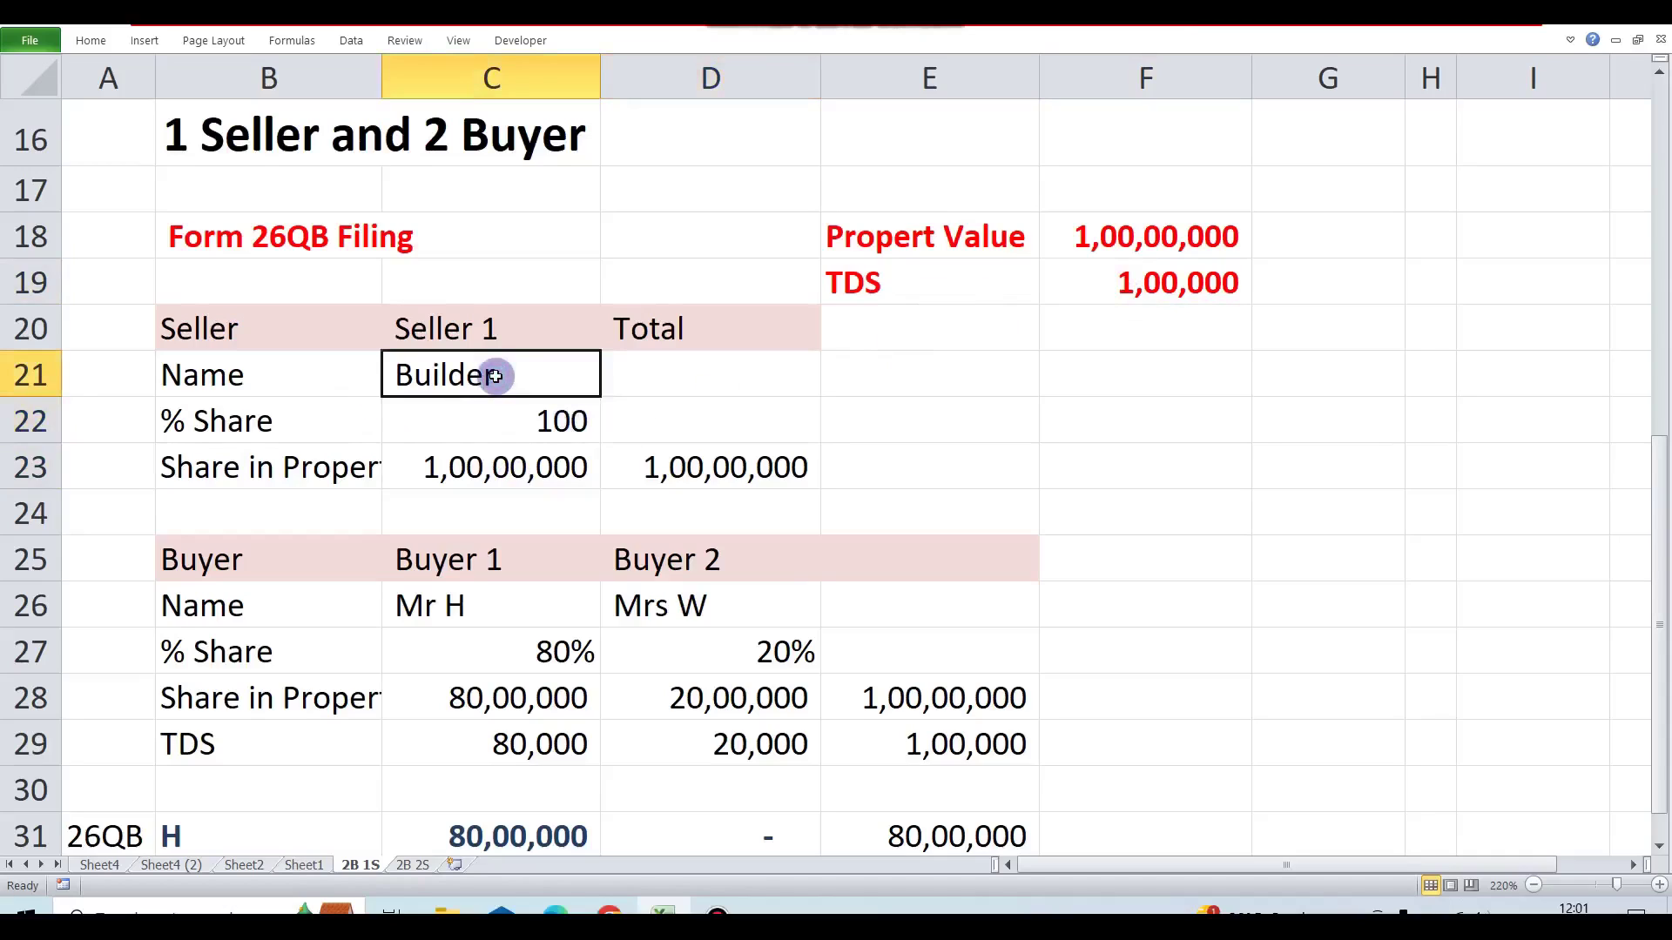
pyautogui.click(500, 420)
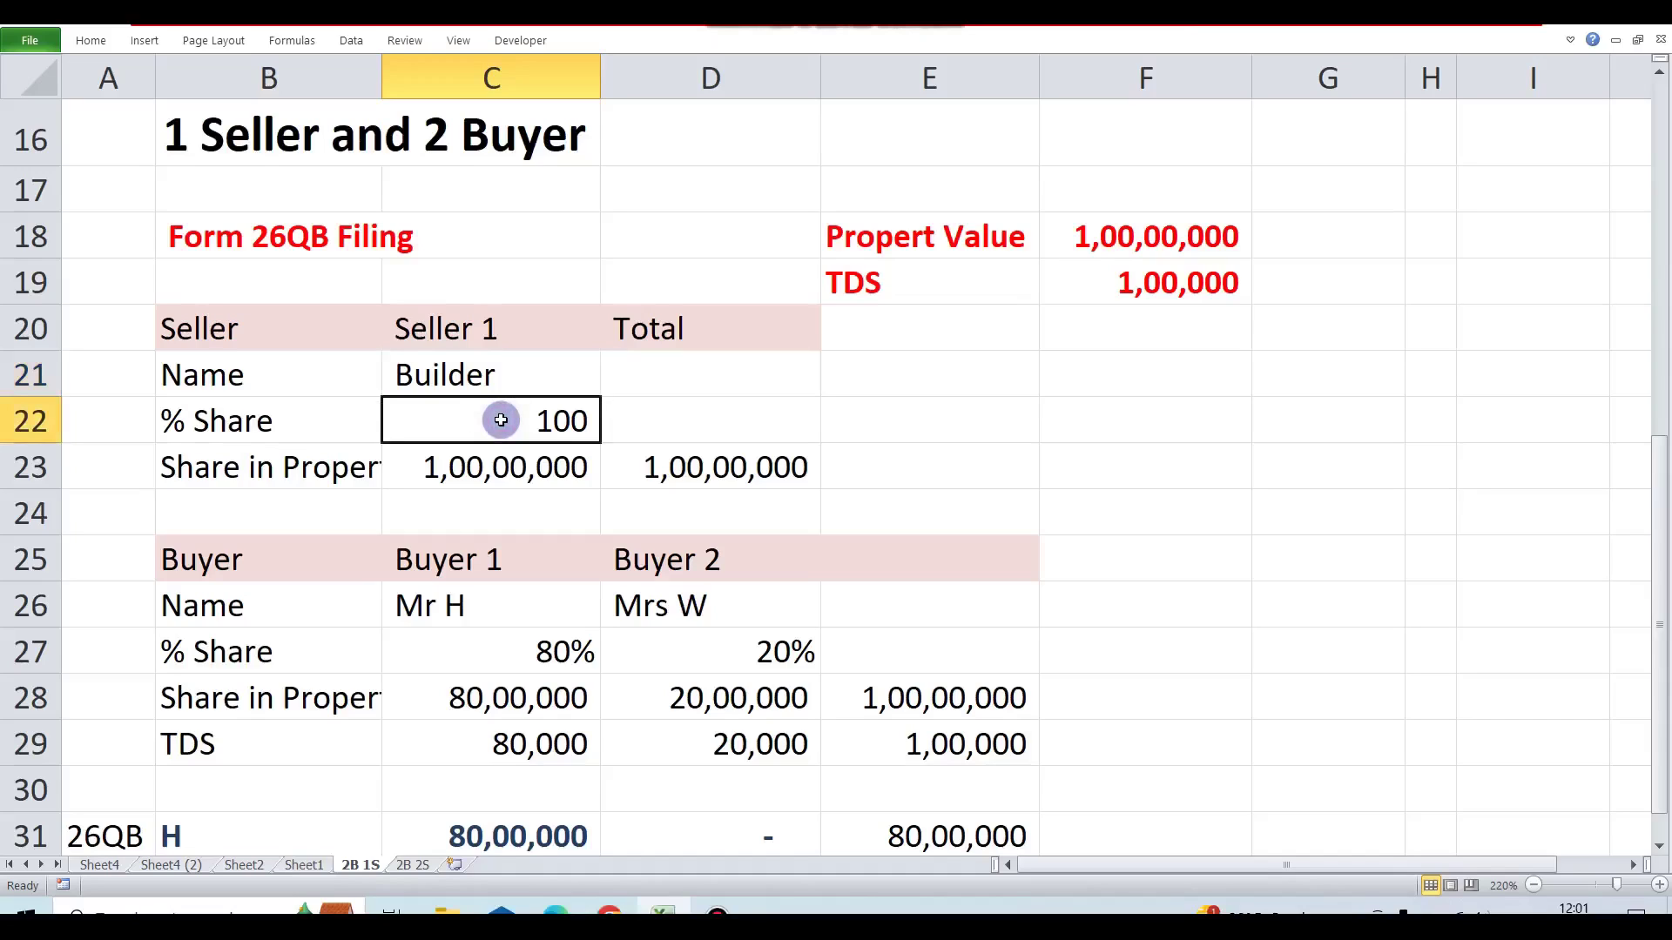
pyautogui.click(468, 467)
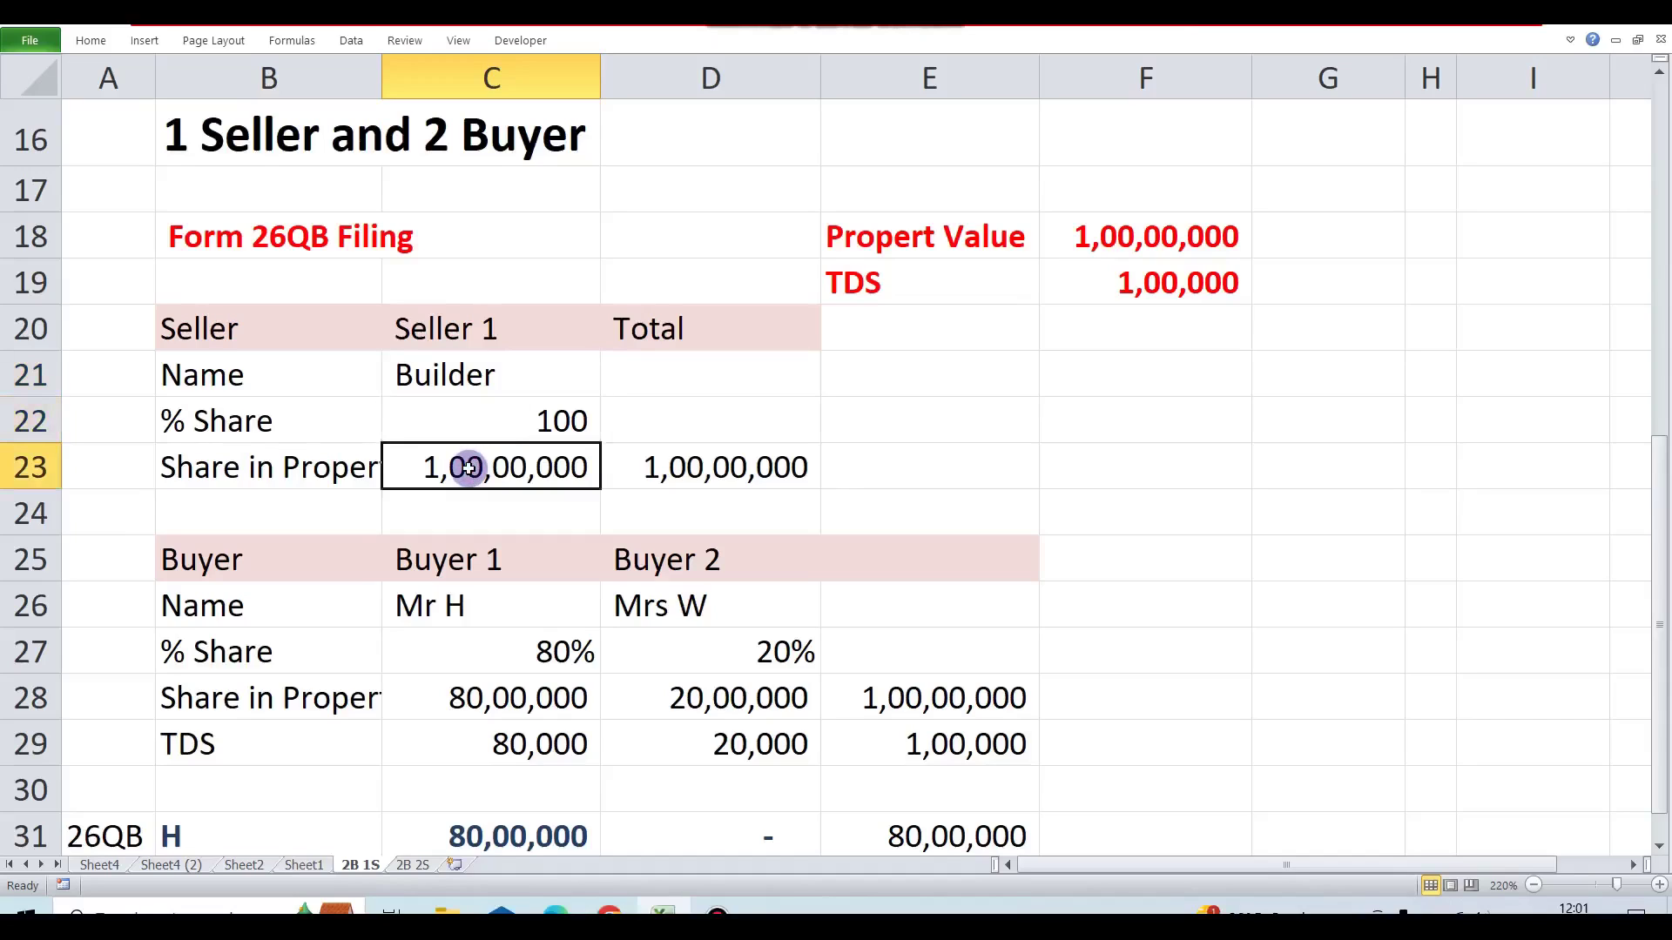
pyautogui.click(474, 369)
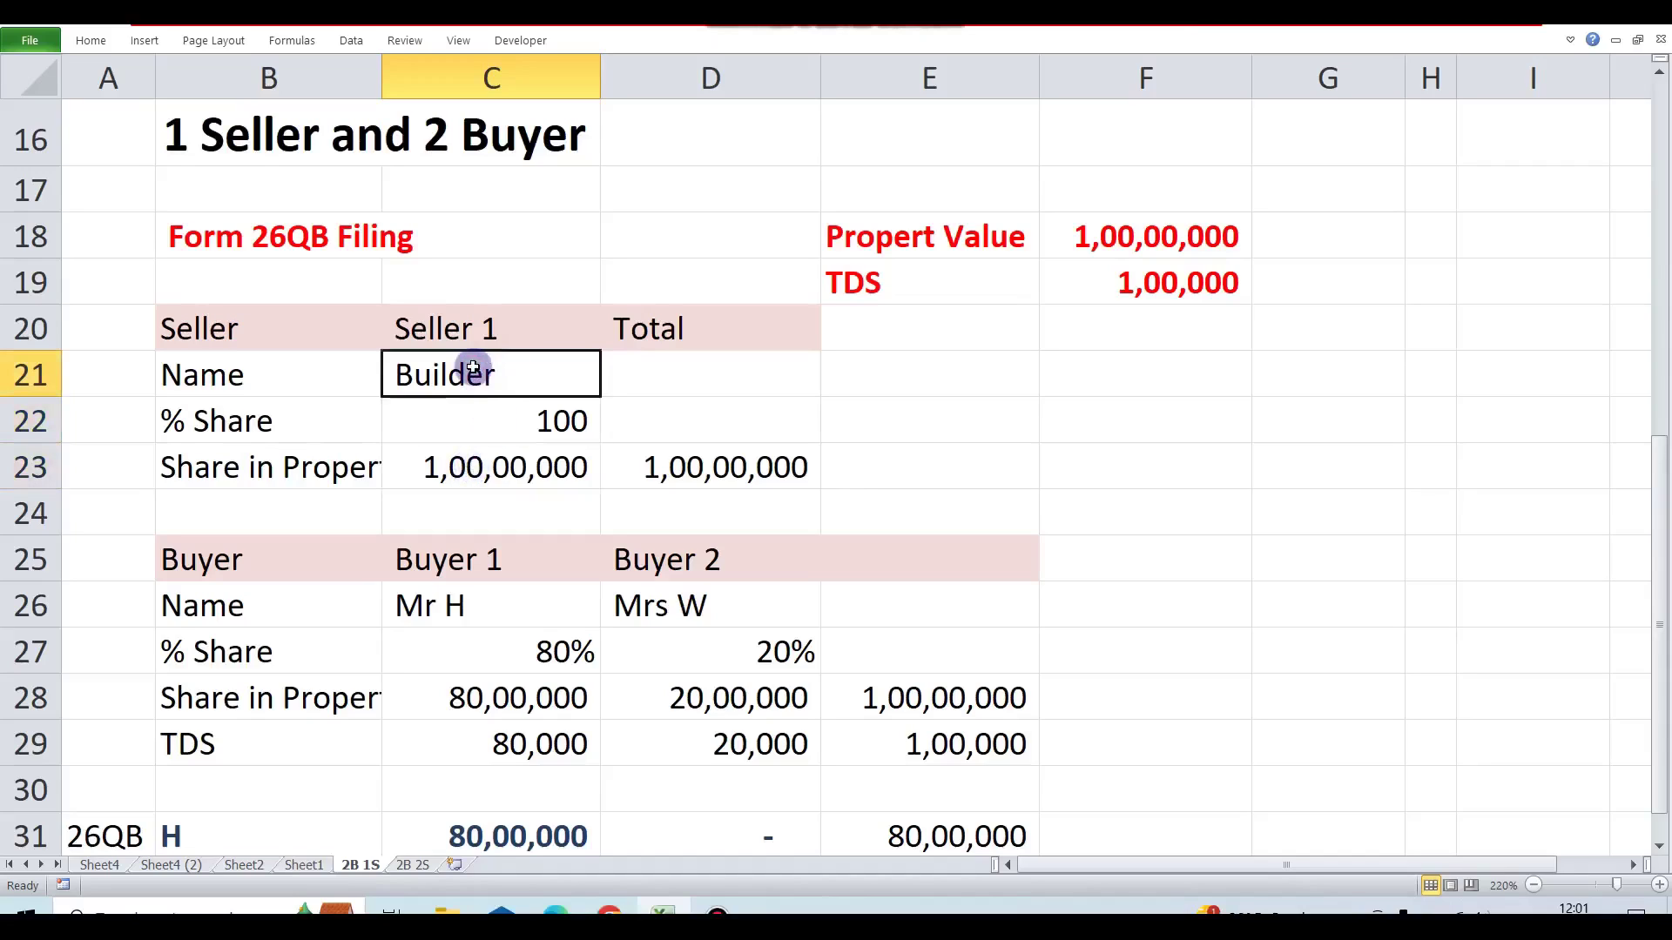
pyautogui.click(498, 406)
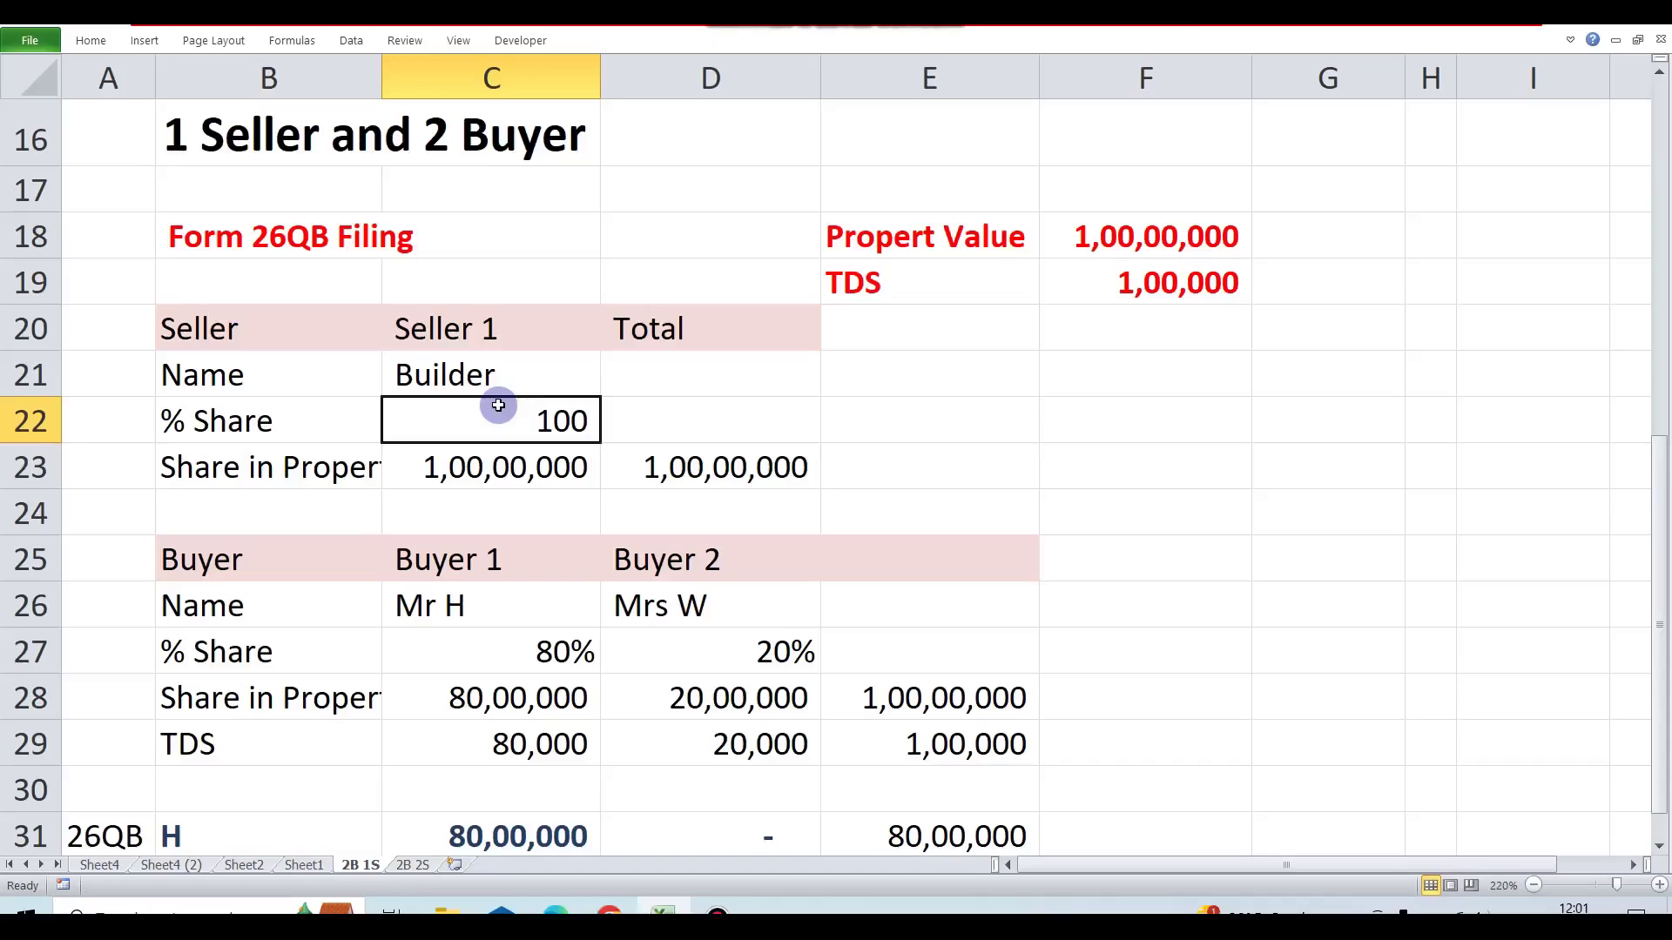
# Examine the names, percentage shares and property share in the buyer table, comparing Buyer 1 with Buyer 2.
pyautogui.scroll(-2, 498, 406)
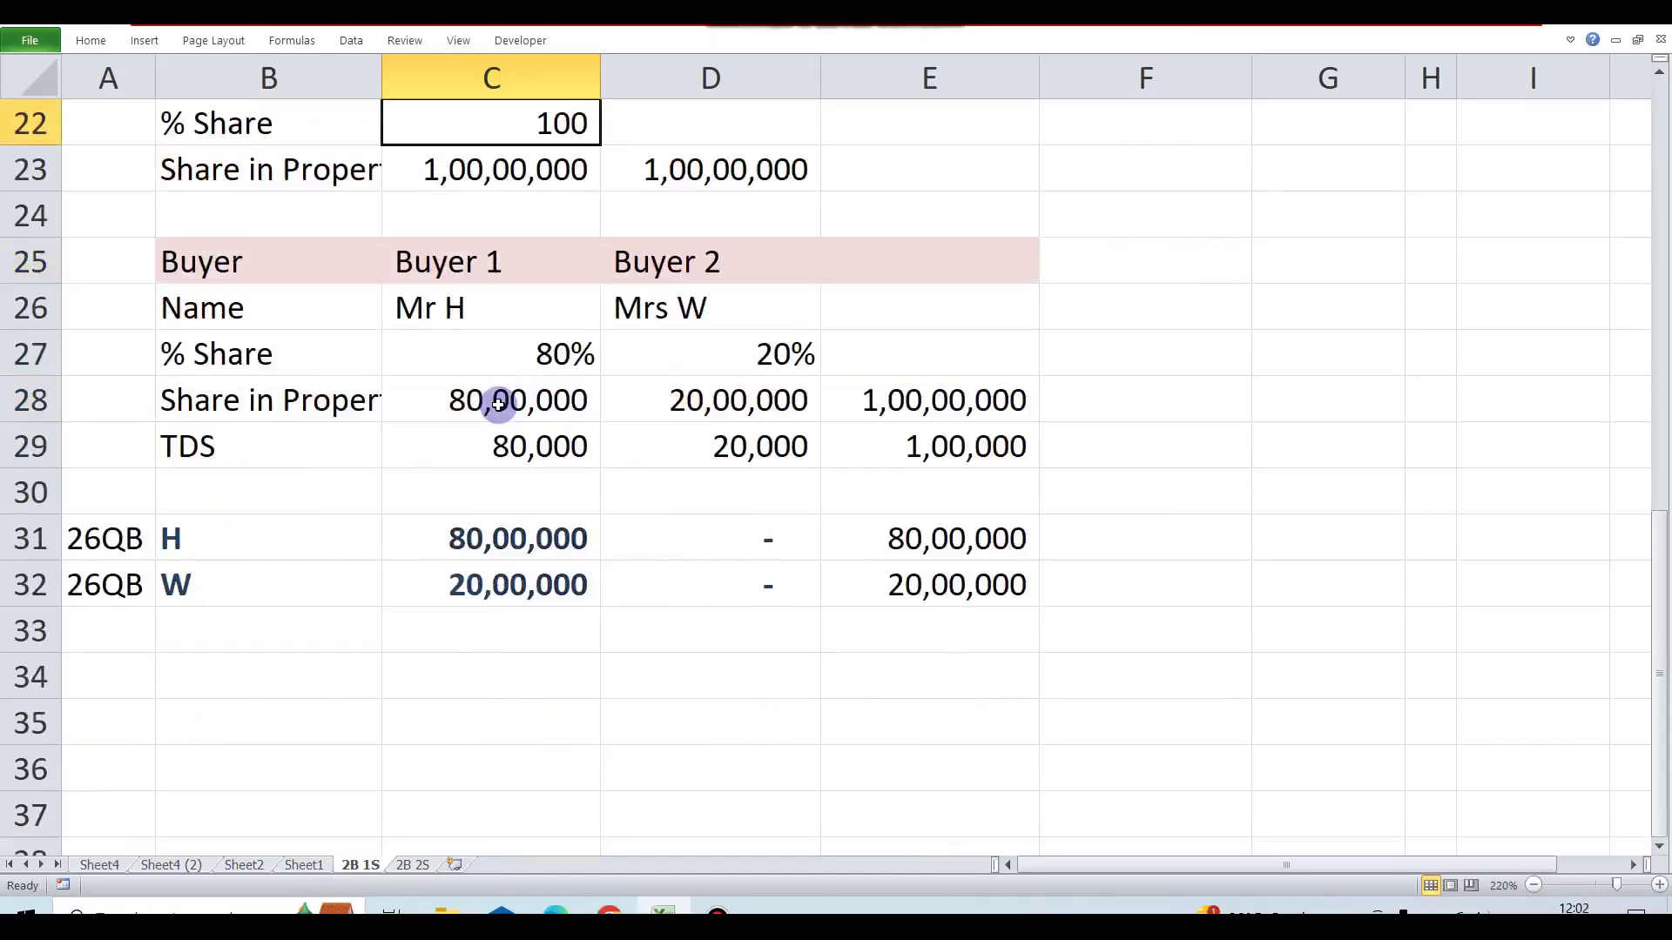
pyautogui.click(481, 264)
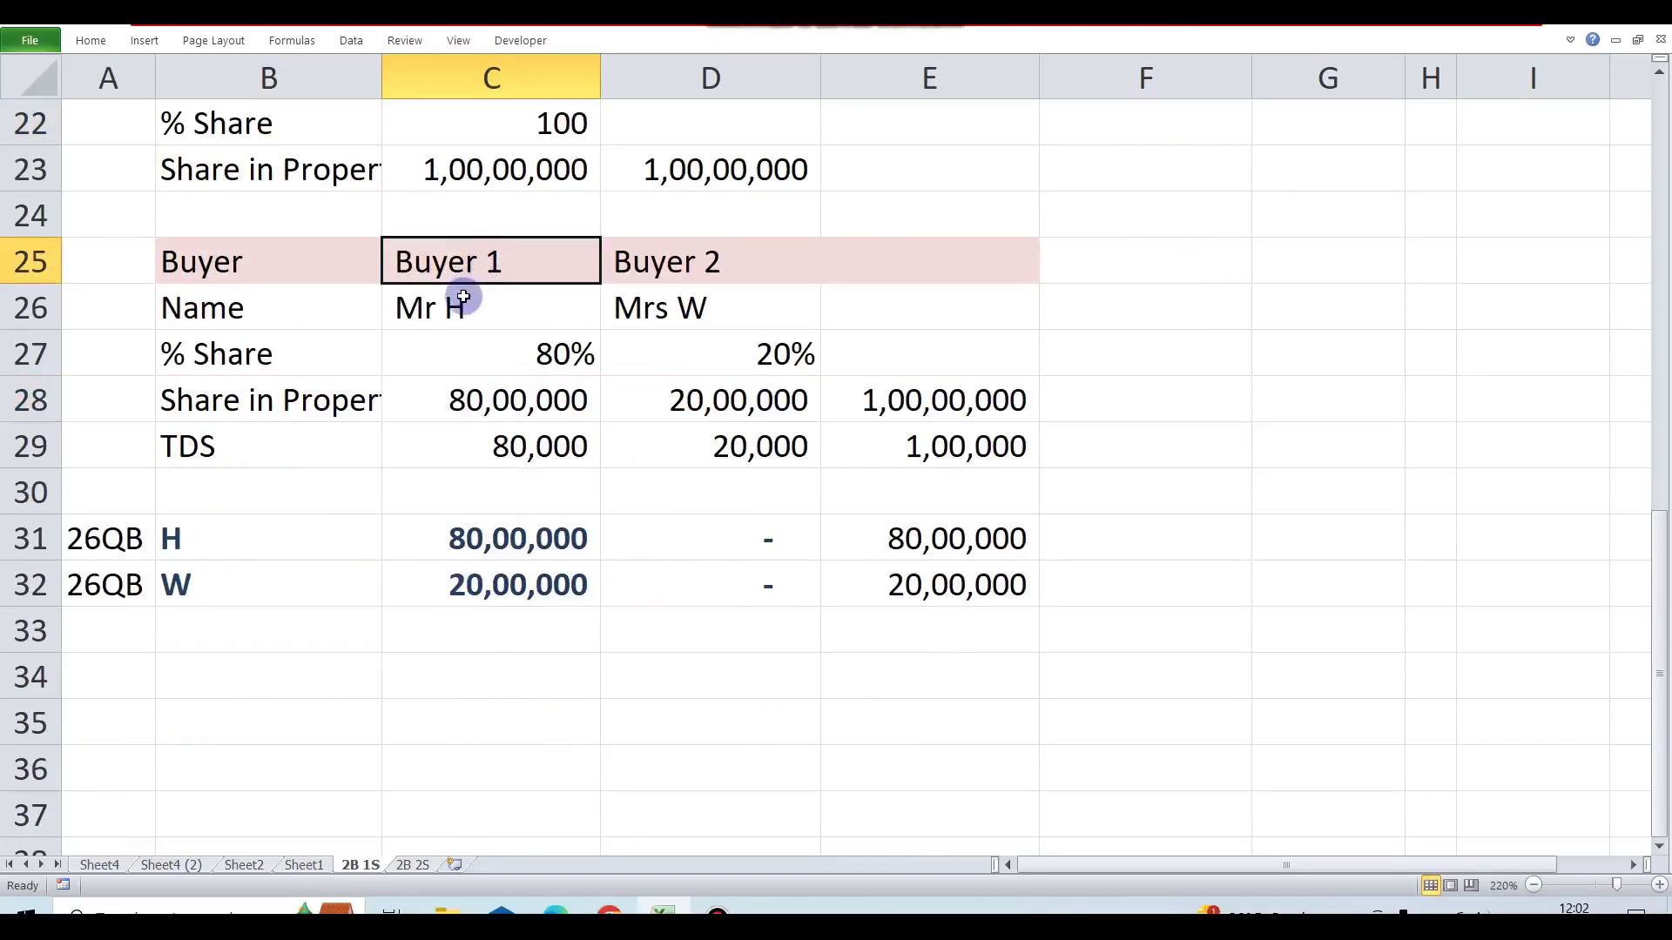
pyautogui.click(475, 306)
pyautogui.click(683, 314)
pyautogui.click(514, 317)
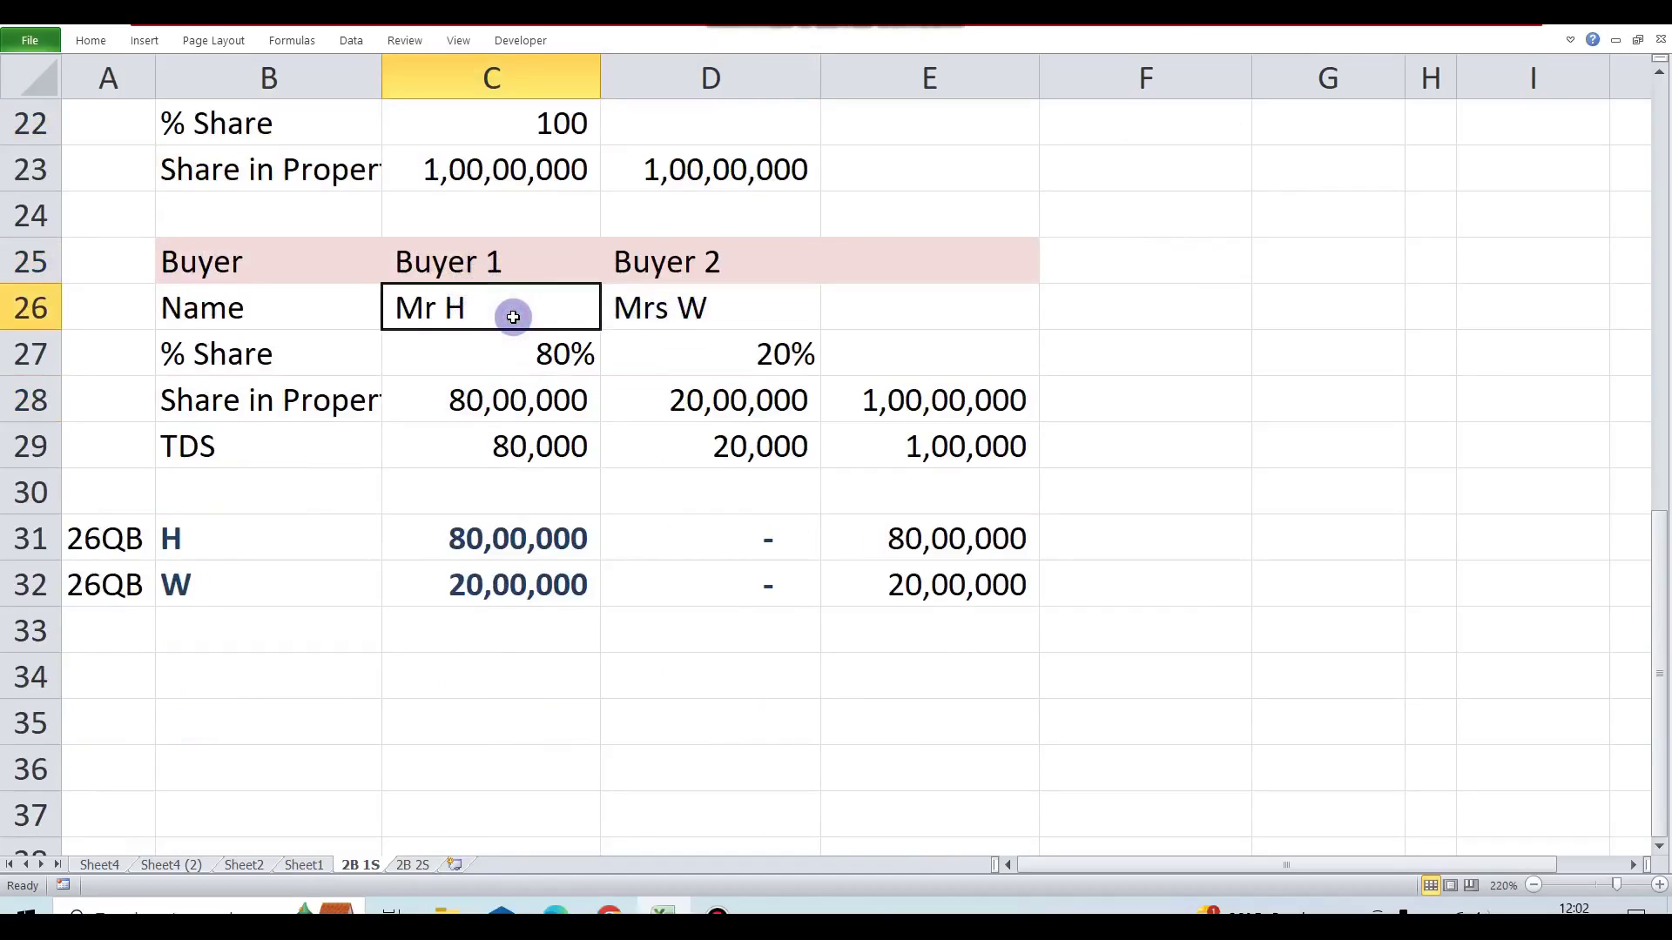
pyautogui.click(482, 360)
pyautogui.click(719, 344)
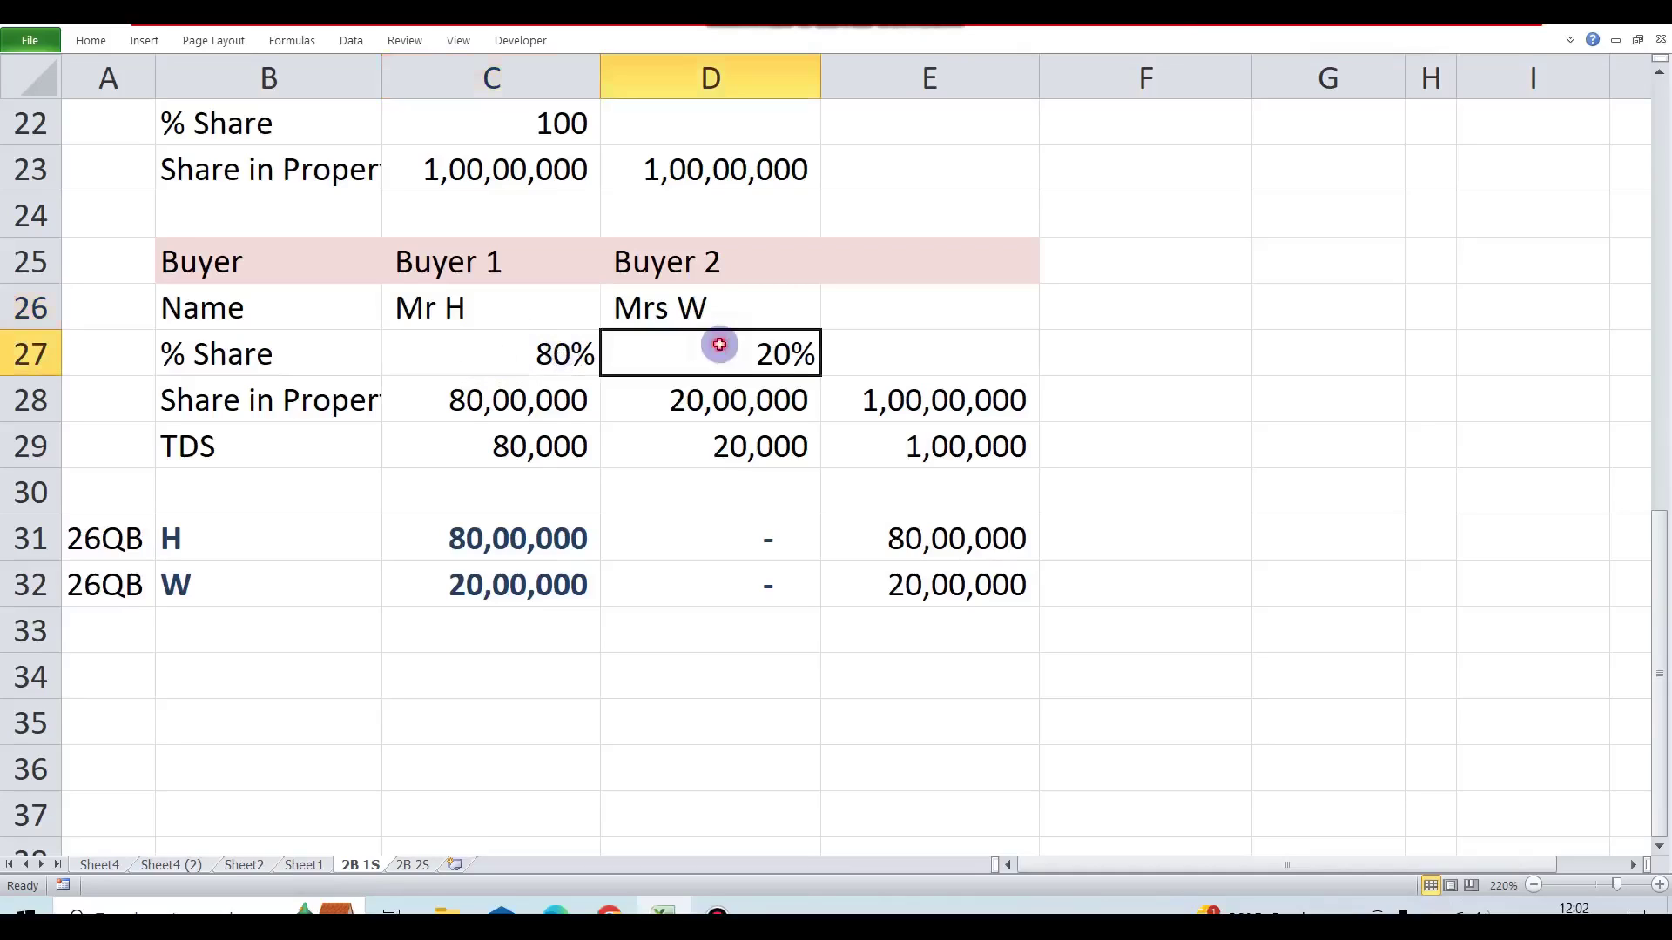
pyautogui.click(541, 360)
pyautogui.click(728, 357)
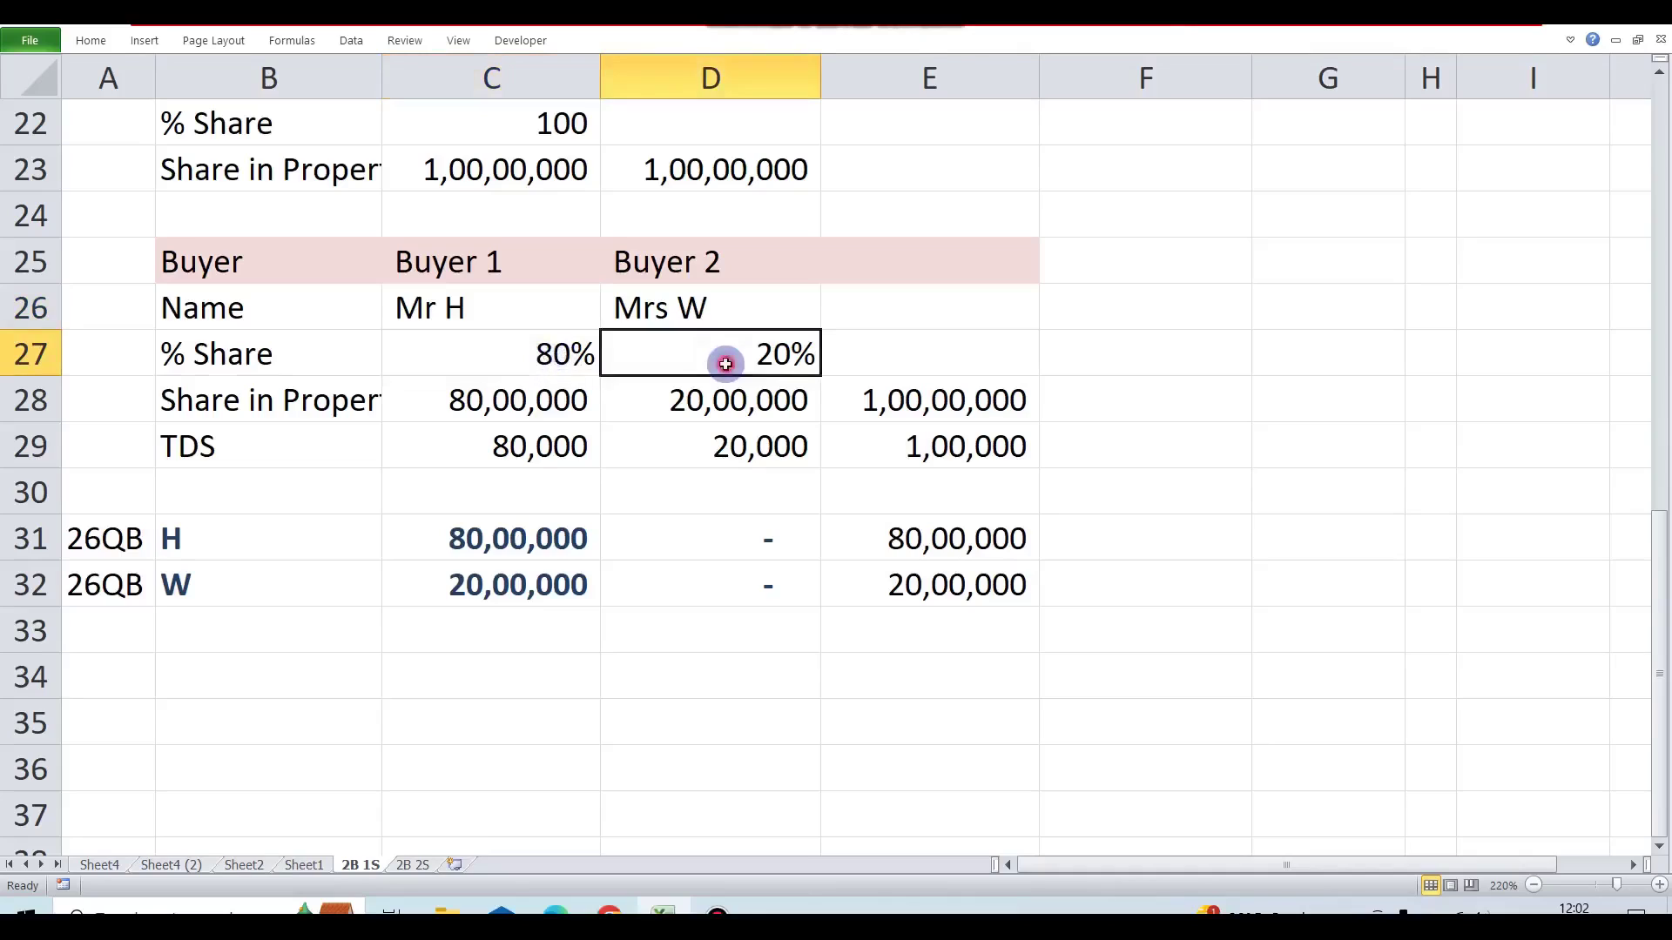
pyautogui.click(592, 360)
pyautogui.click(695, 352)
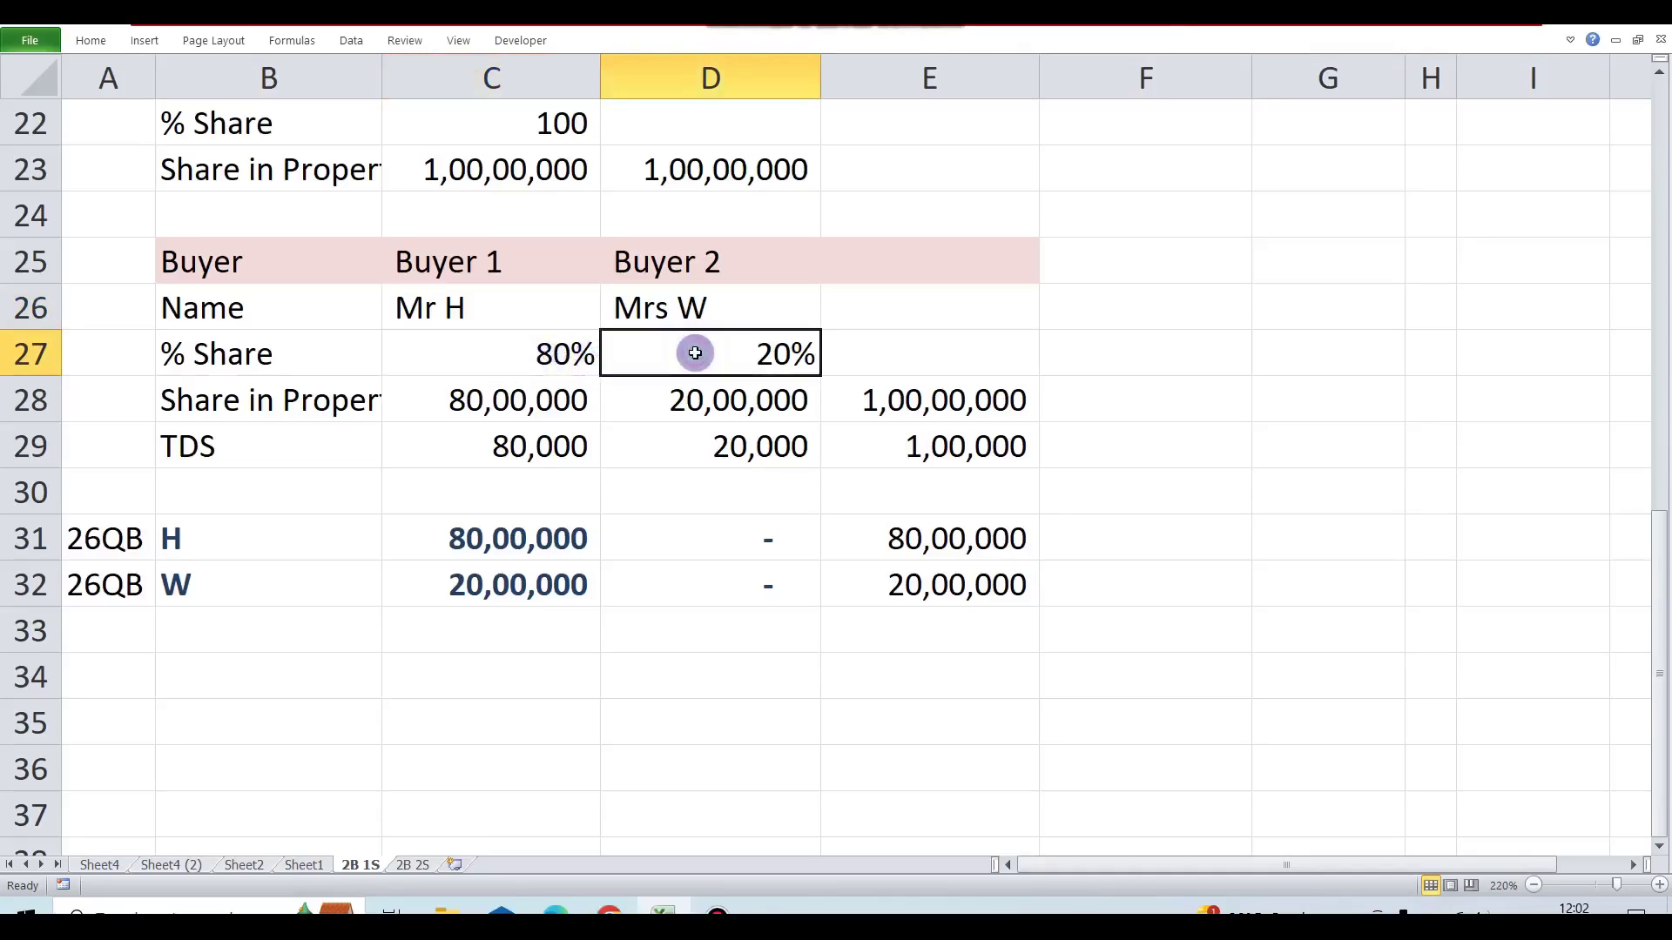
pyautogui.click(545, 355)
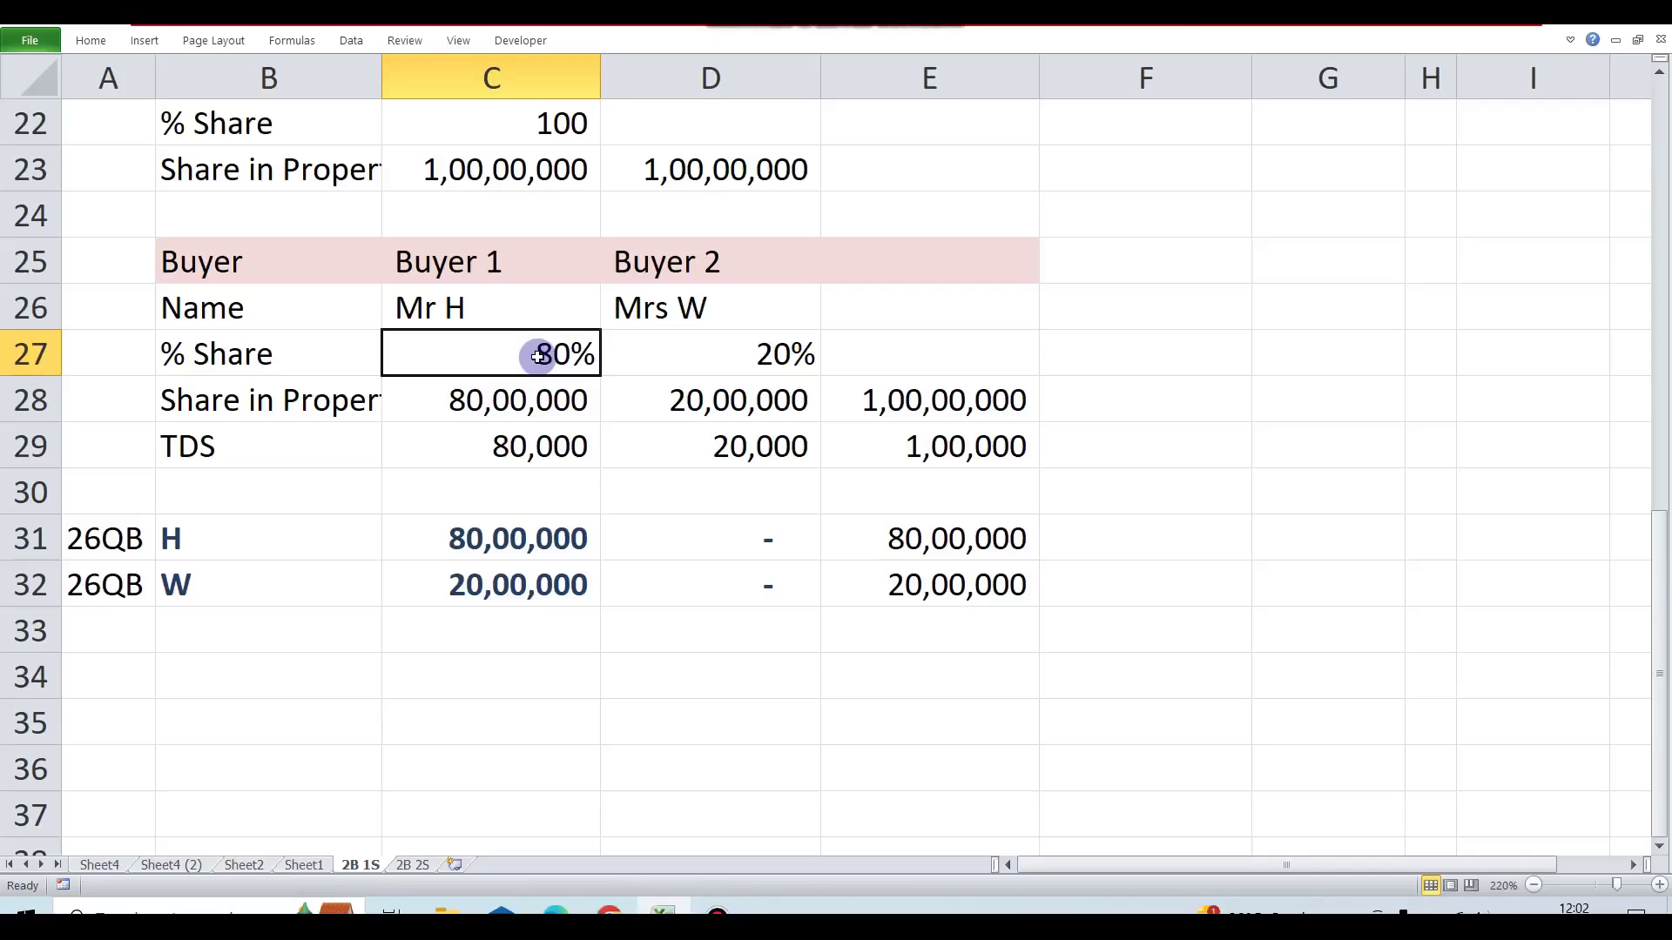
pyautogui.click(572, 400)
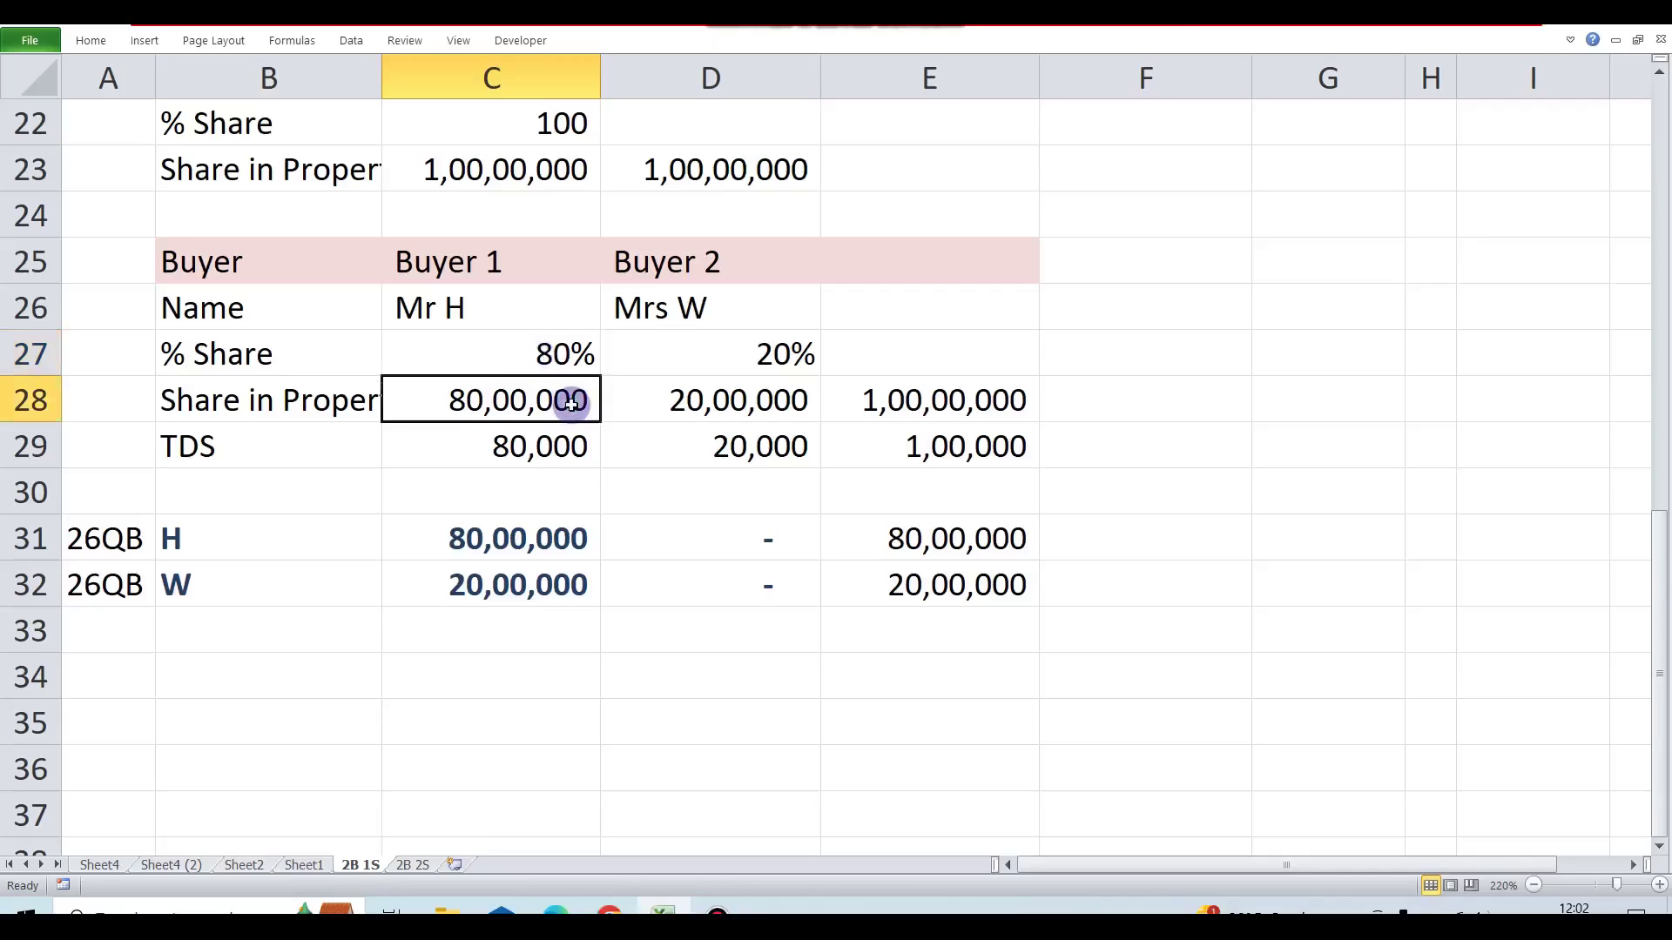
pyautogui.click(520, 358)
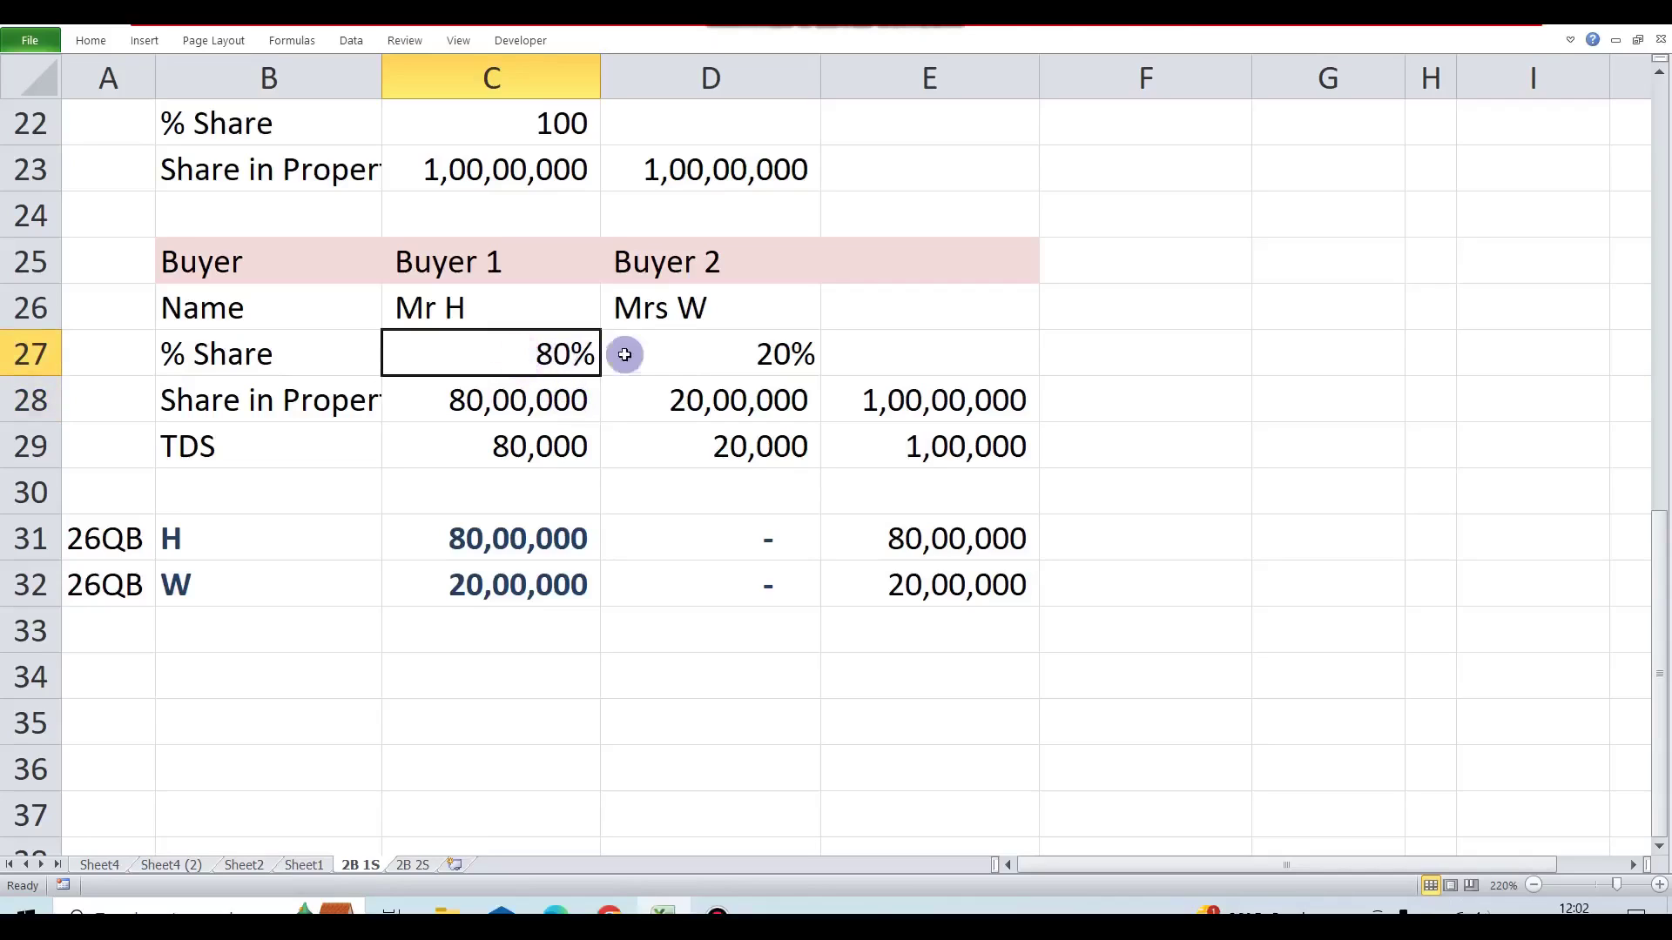
pyautogui.click(677, 356)
# Set the % Share of Buyer 1 to 90% and that of Buyer 2 to 10%.
pyautogui.click(552, 356)
pyautogui.write('90')
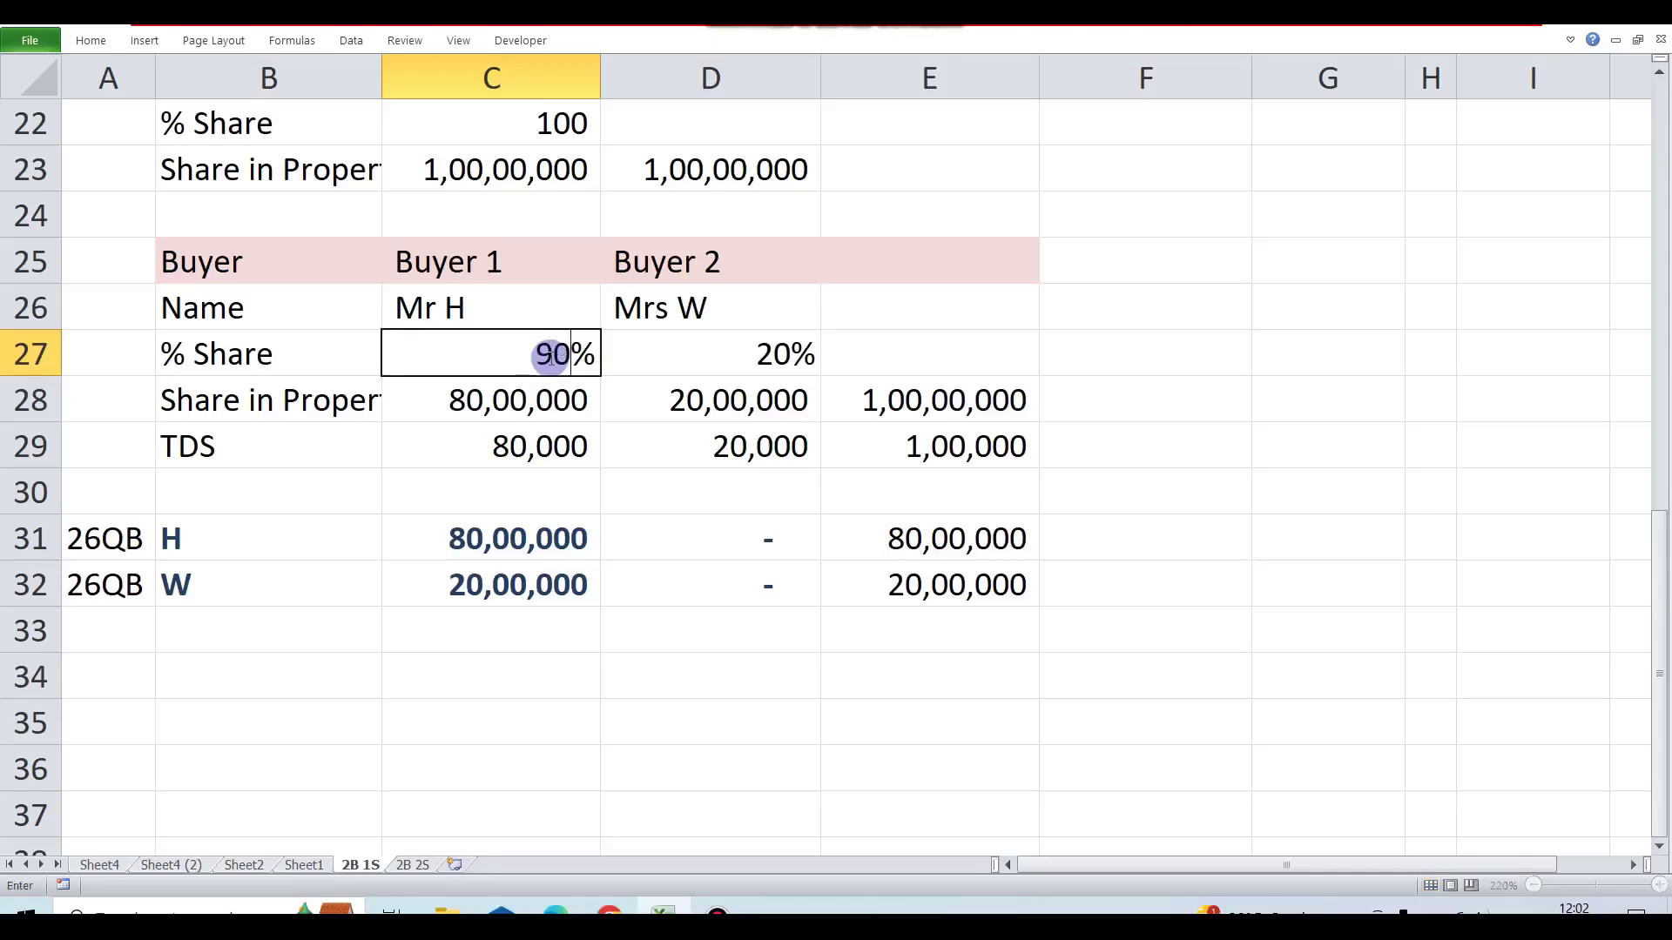
pyautogui.press('Return')
pyautogui.click(548, 356)
pyautogui.press('Right')
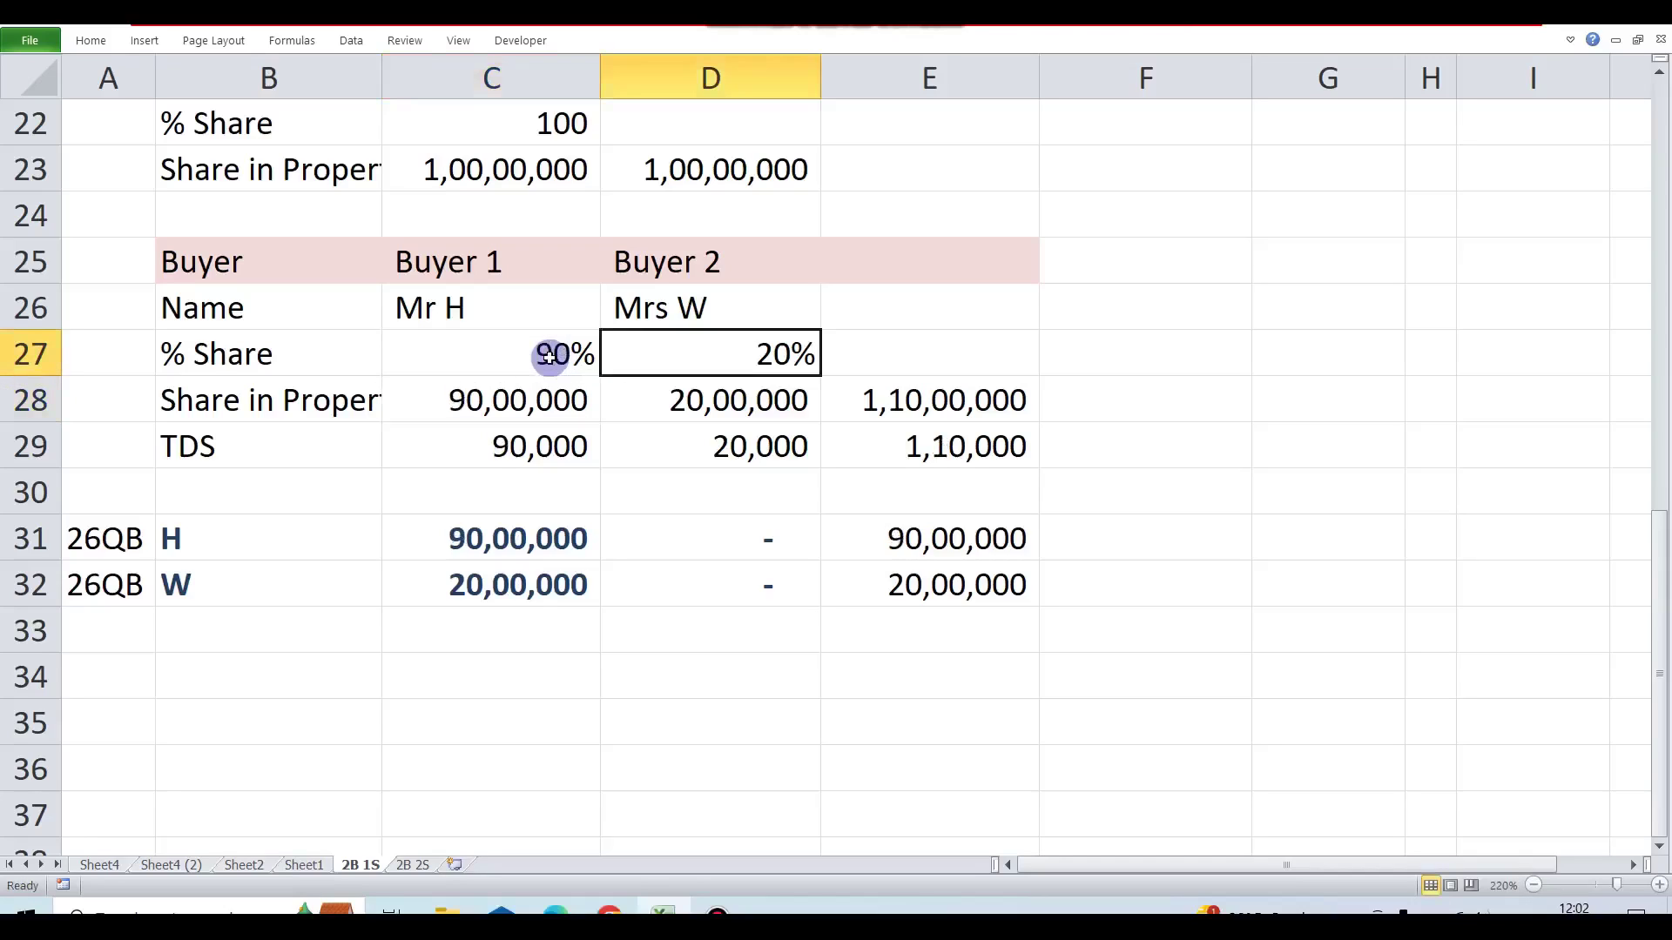
pyautogui.write('10')
pyautogui.press('Return')
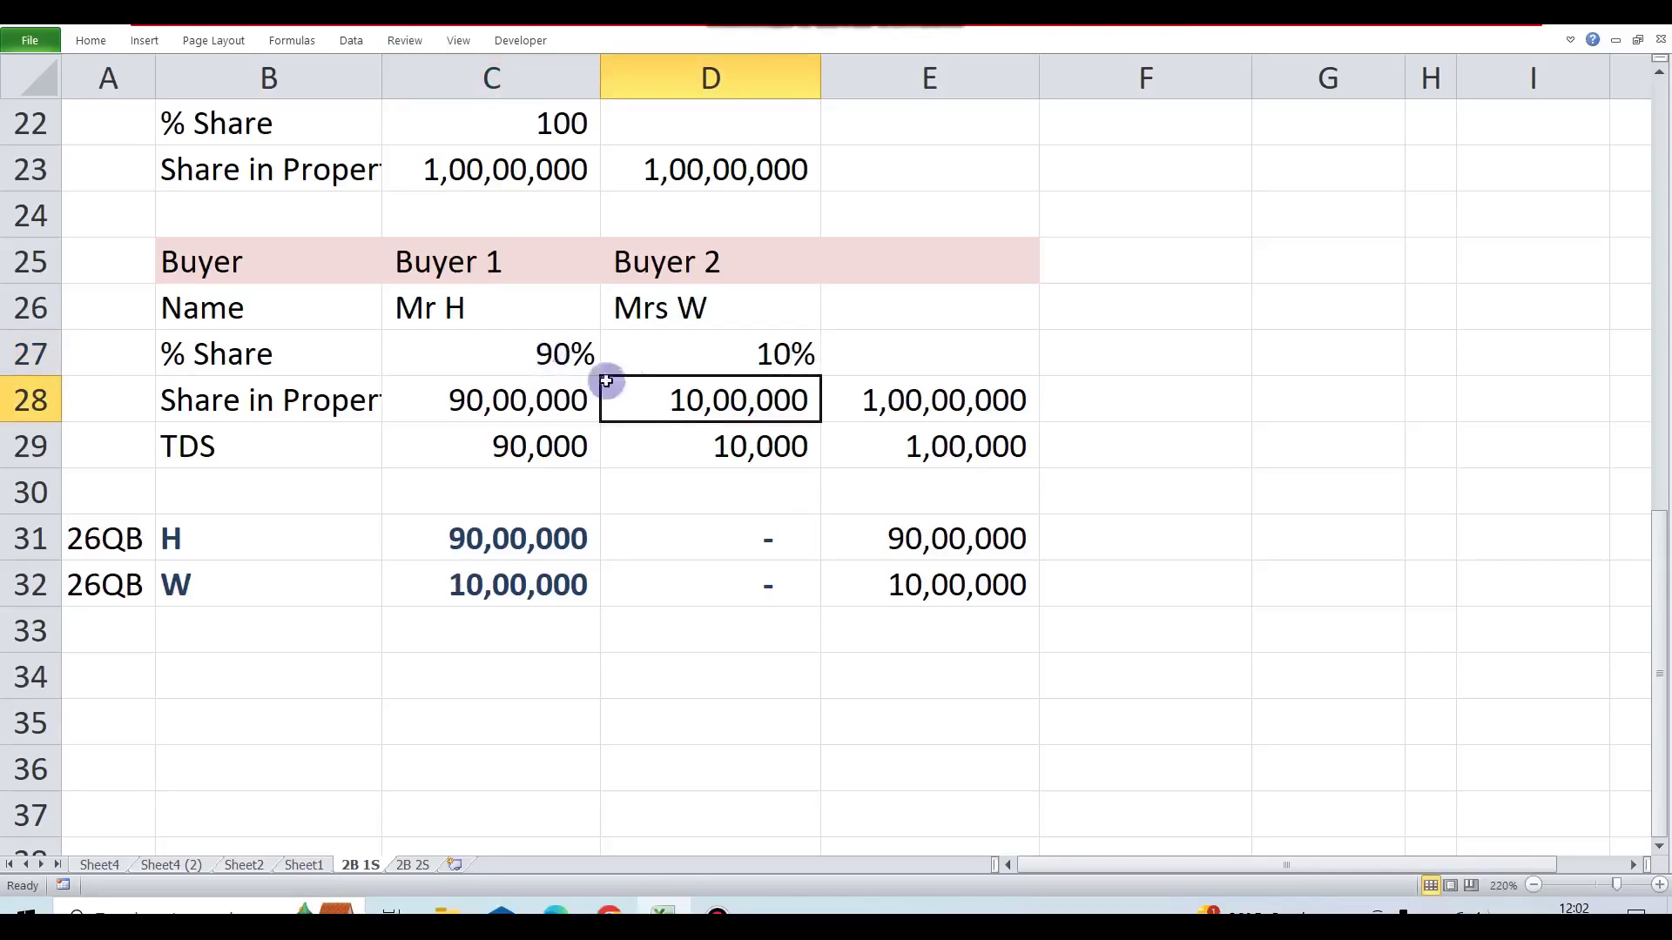
# Compare both buyers' percentage shares with their property shares, the TDS amounts and the Form 26QB rows below the buyer table.
pyautogui.click(566, 362)
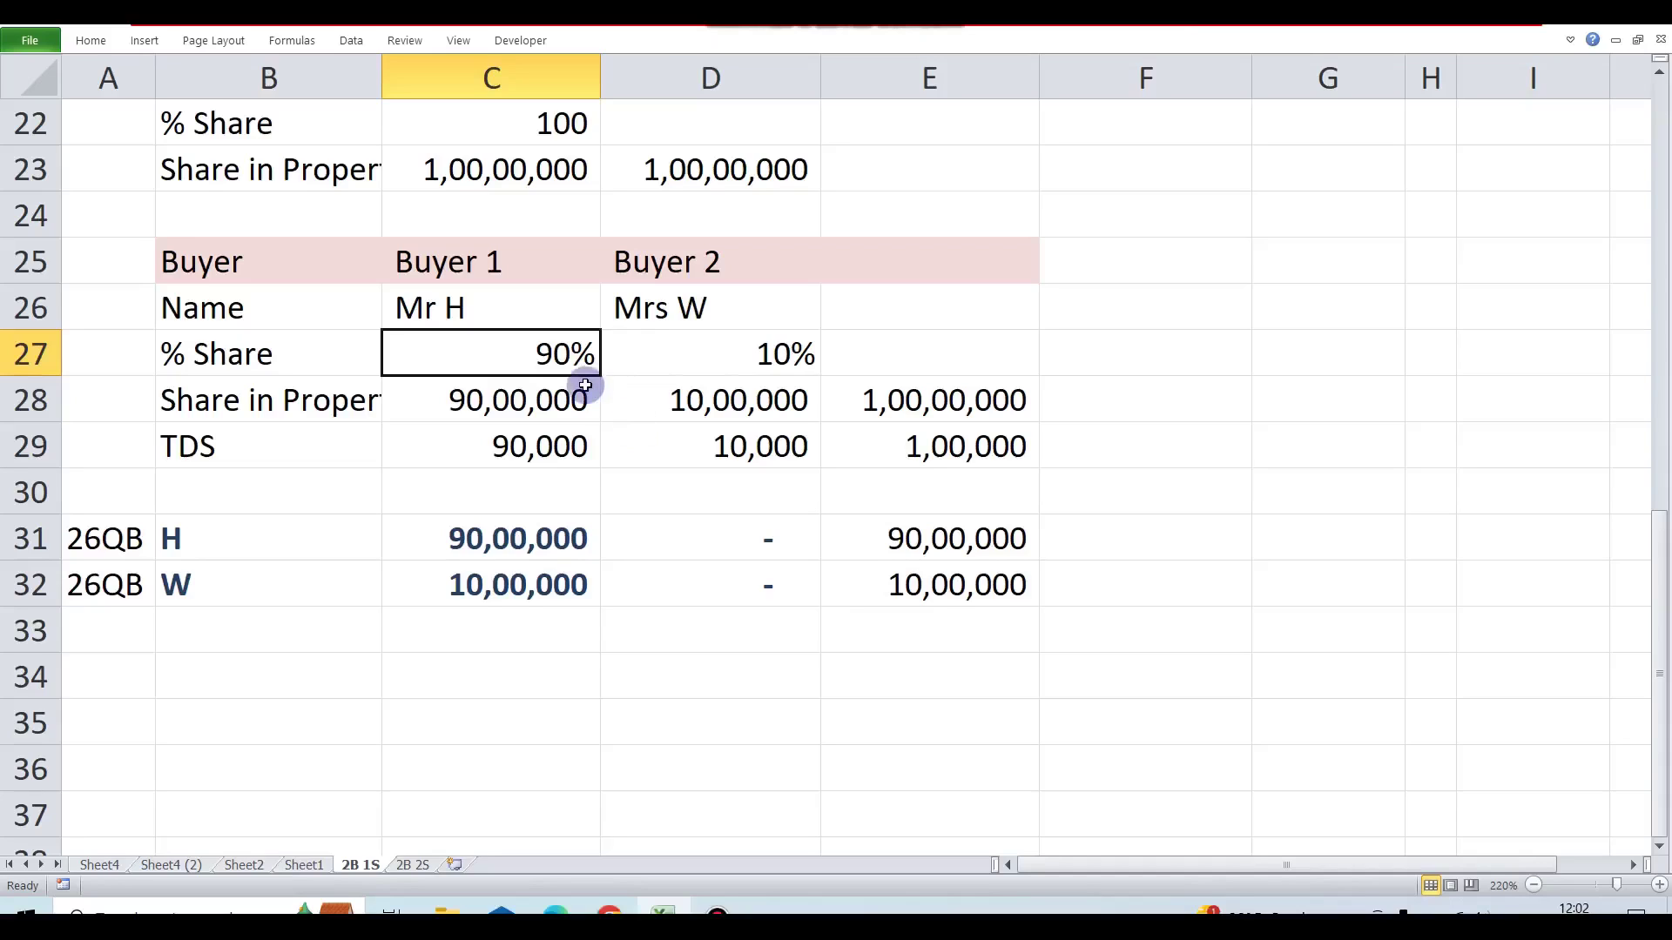
pyautogui.click(755, 356)
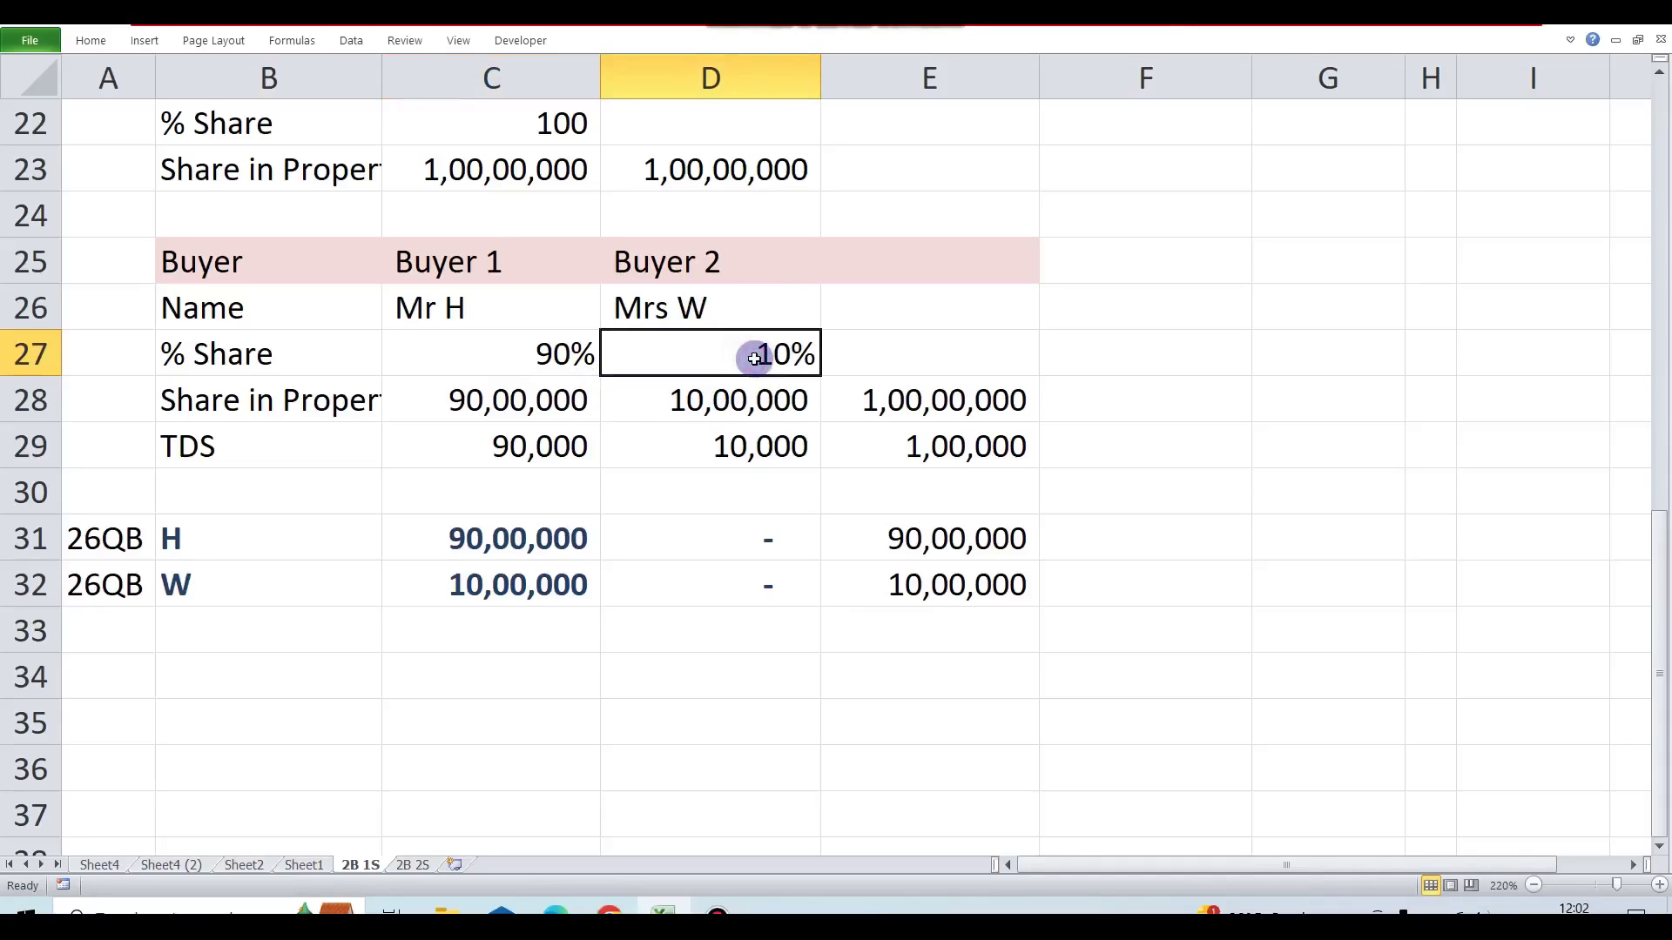
pyautogui.click(539, 359)
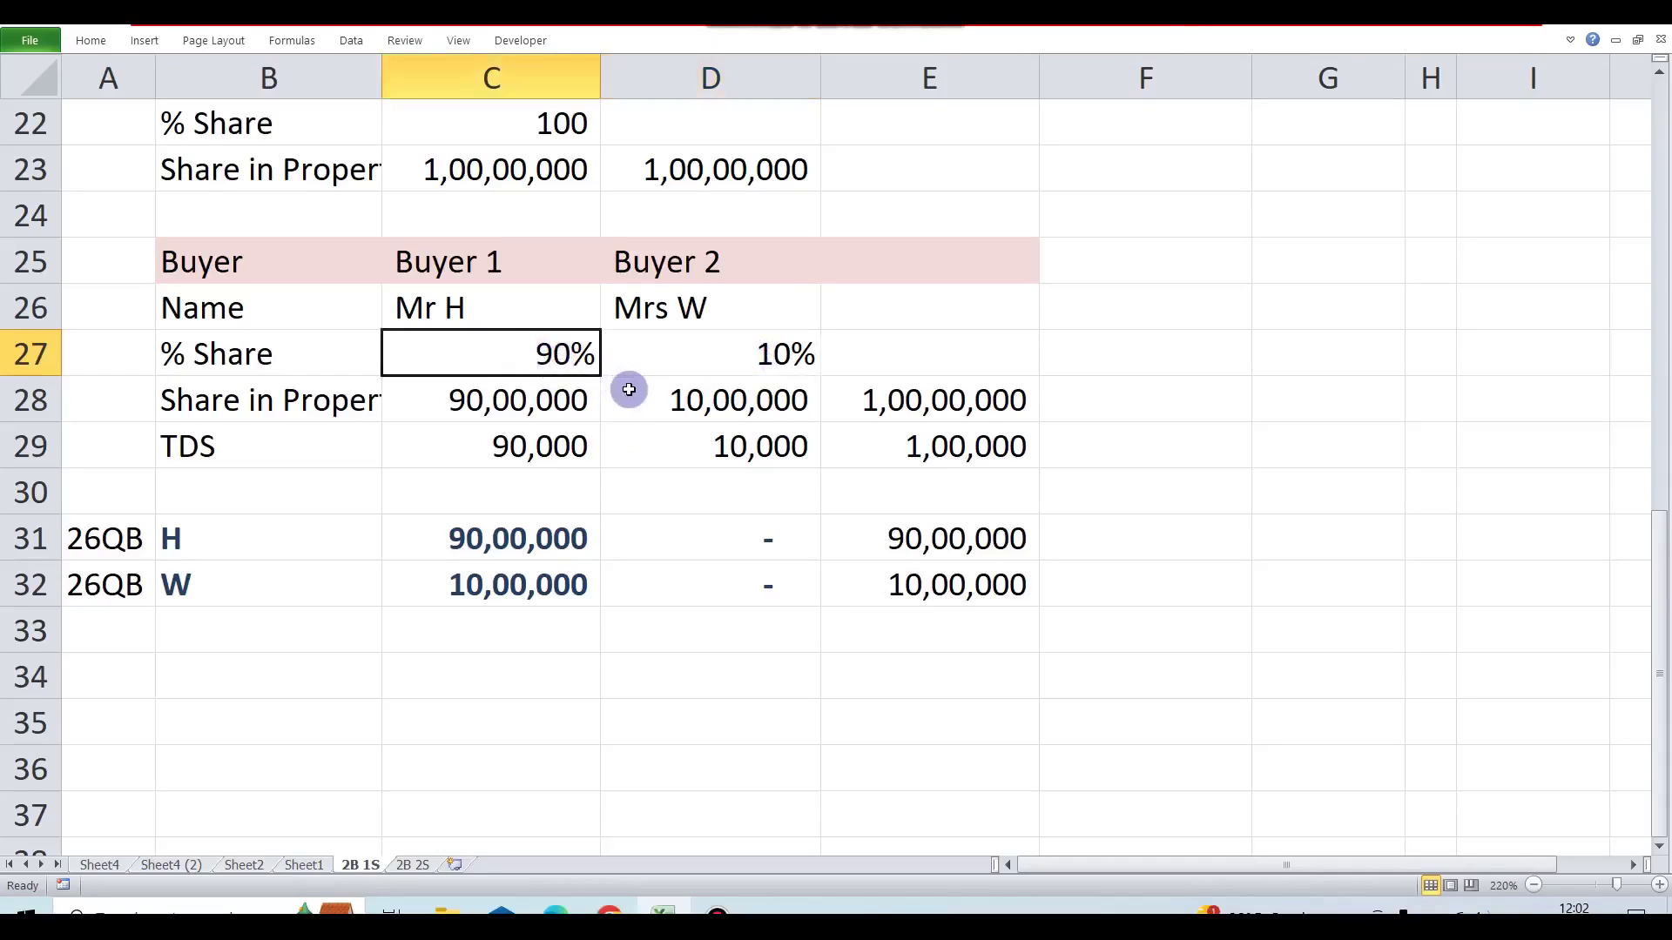
pyautogui.click(547, 453)
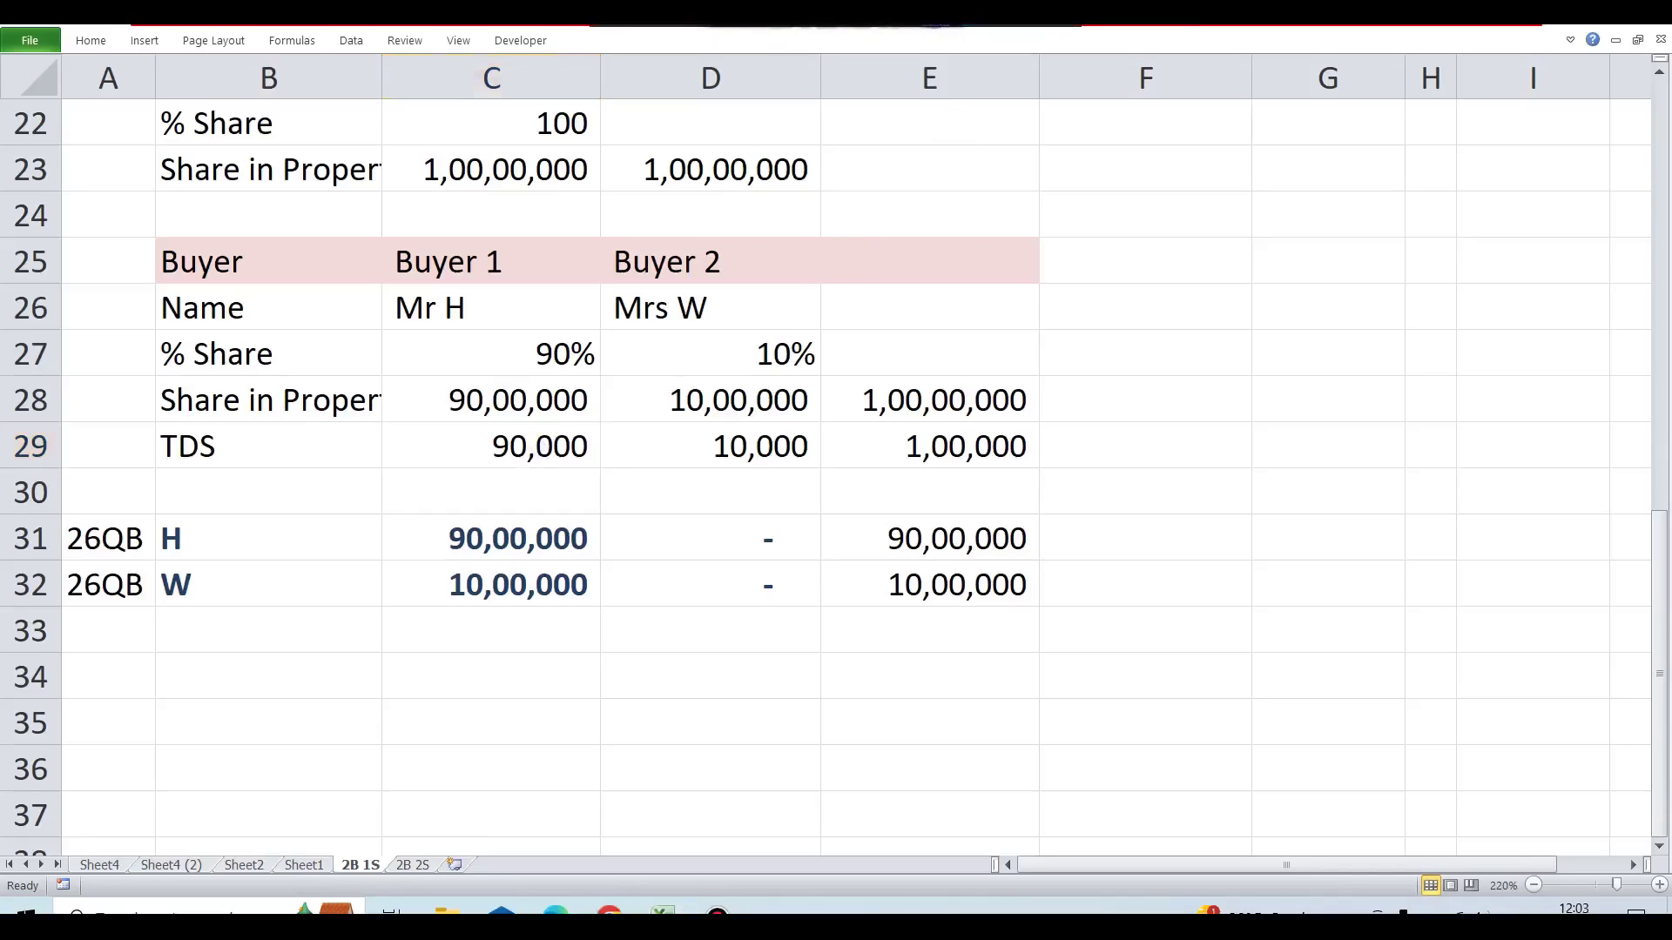
pyautogui.click(672, 396)
pyautogui.click(727, 352)
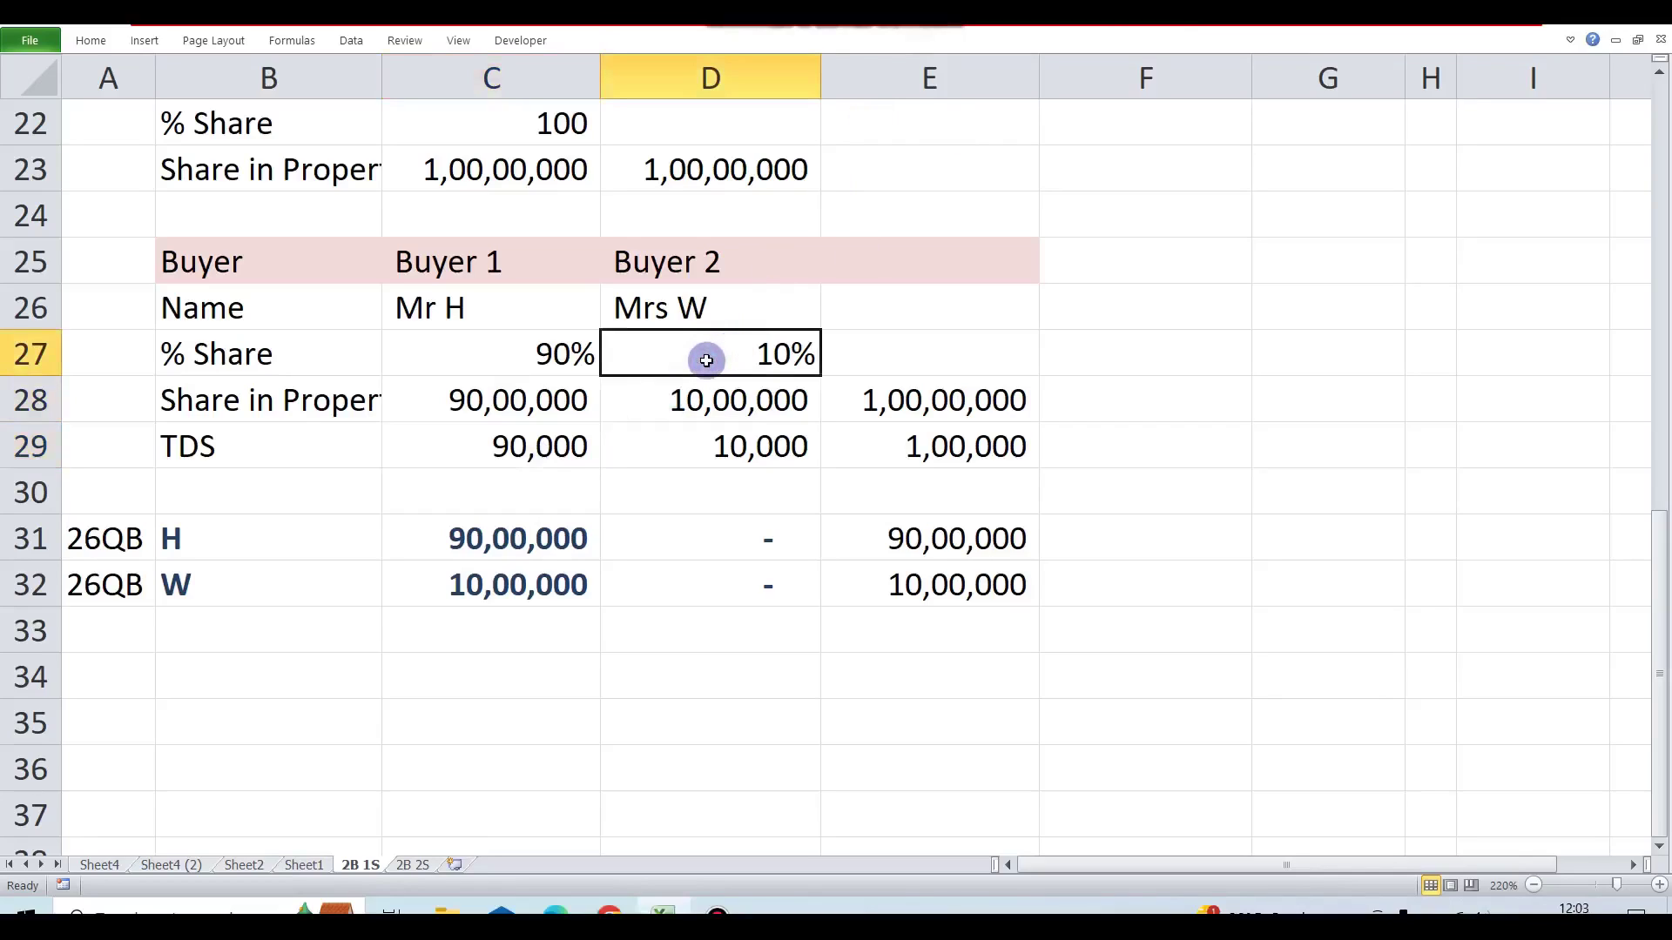
pyautogui.click(552, 364)
pyautogui.click(705, 354)
pyautogui.click(560, 353)
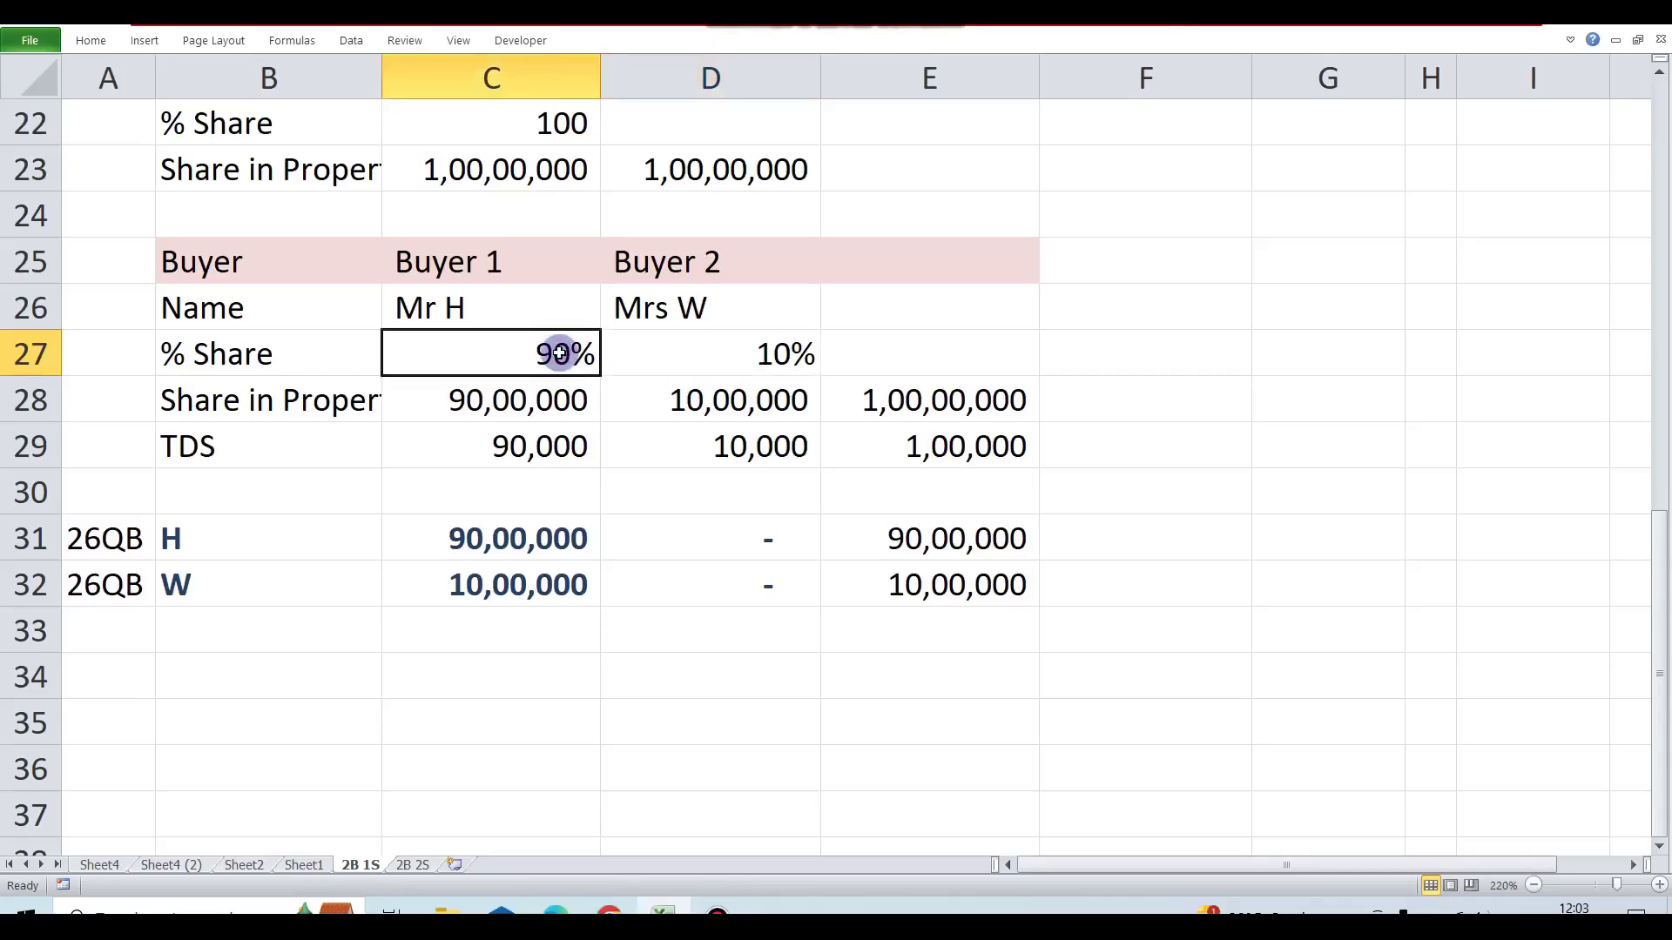
pyautogui.click(806, 381)
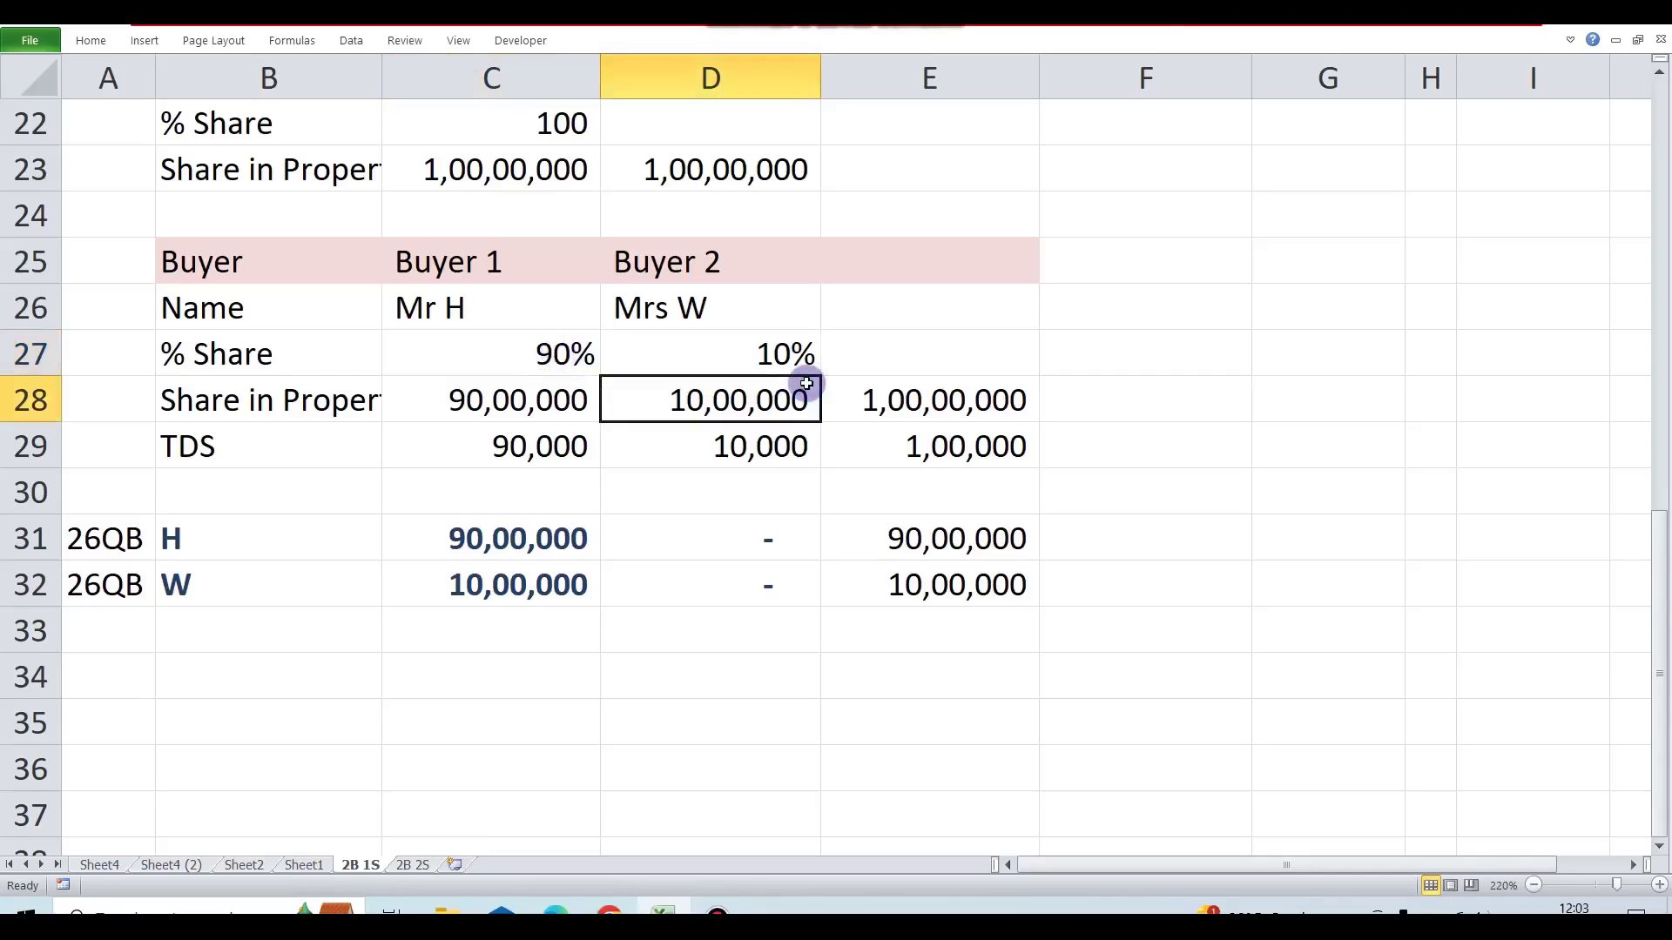
pyautogui.click(772, 354)
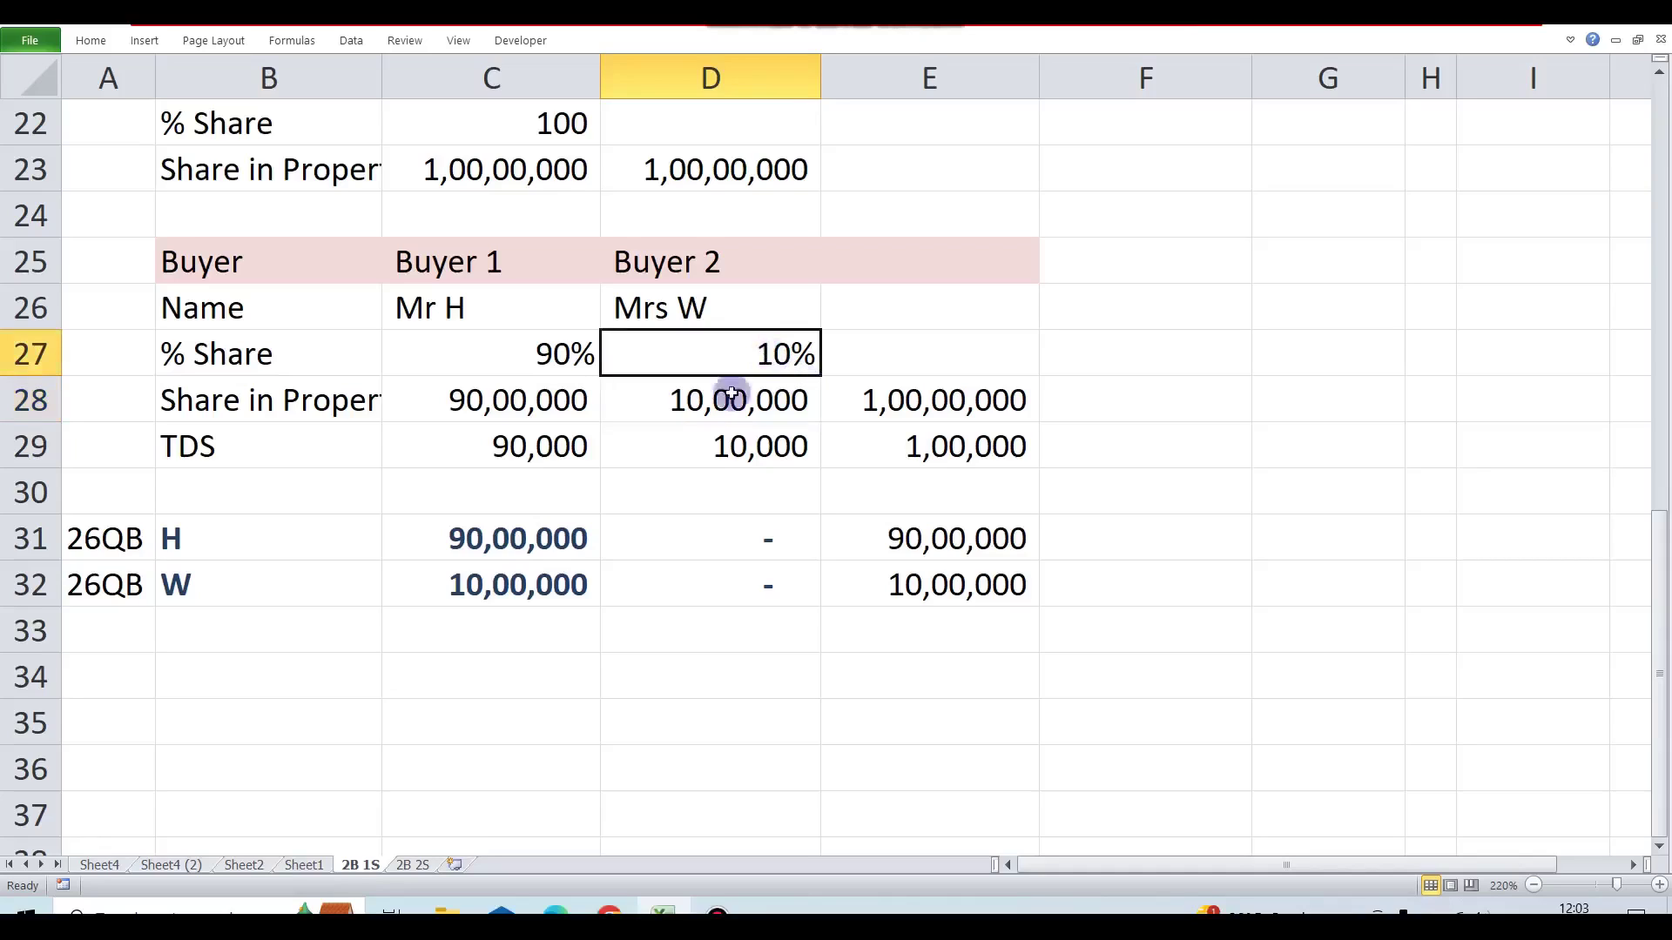
pyautogui.click(607, 531)
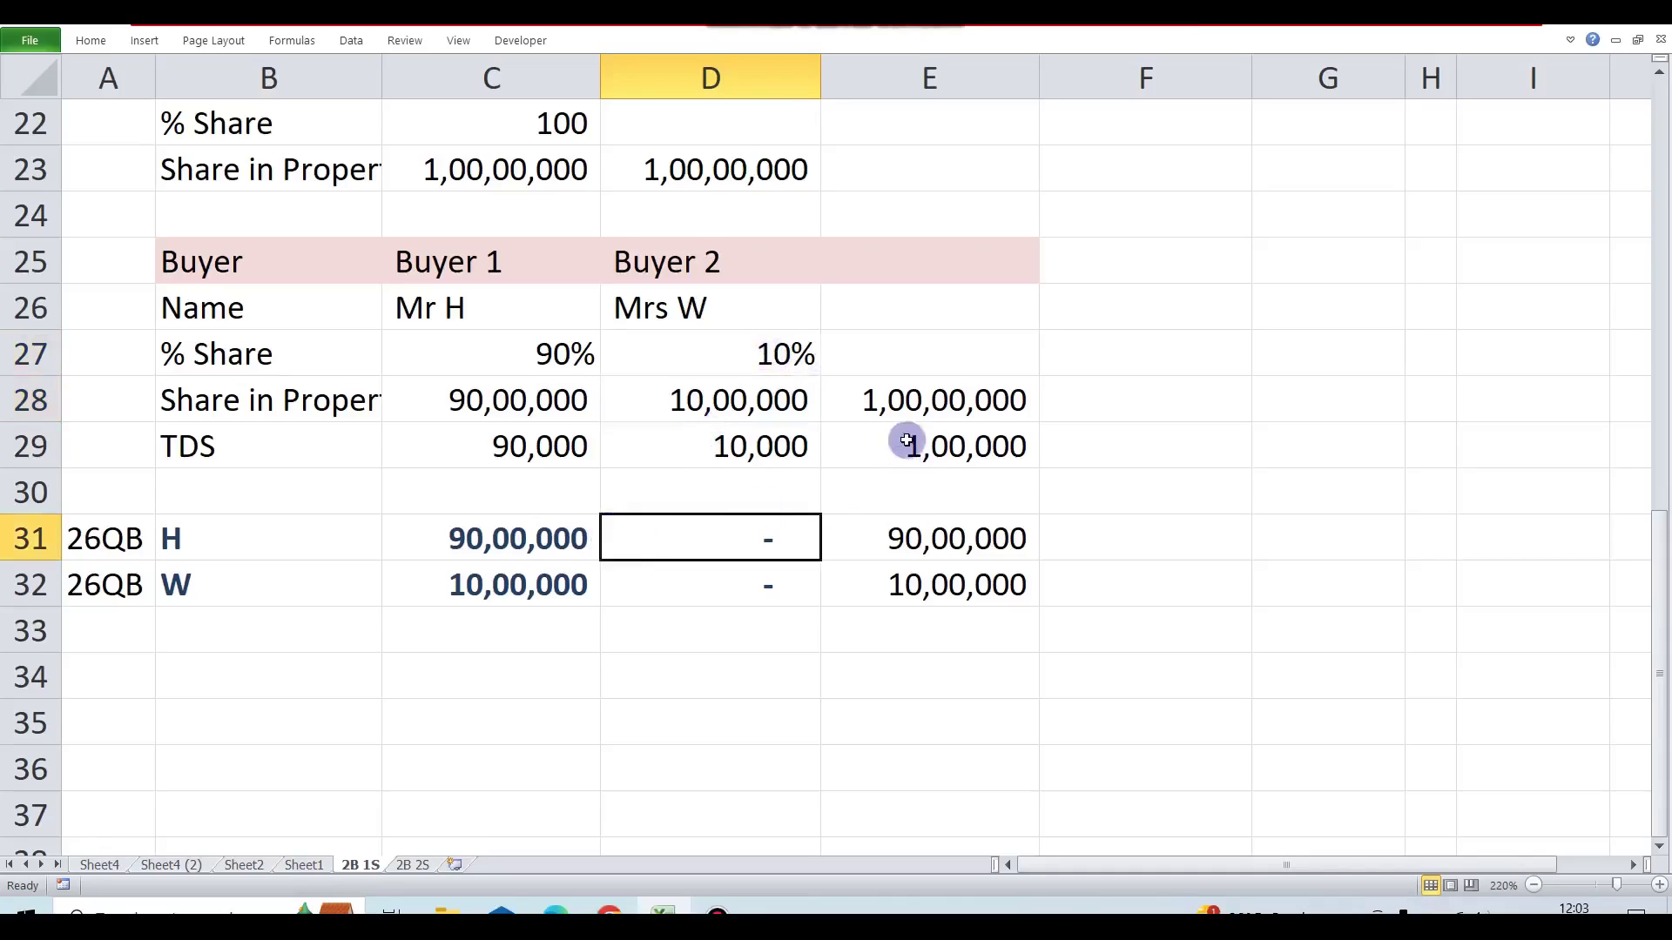
pyautogui.click(894, 418)
pyautogui.click(786, 361)
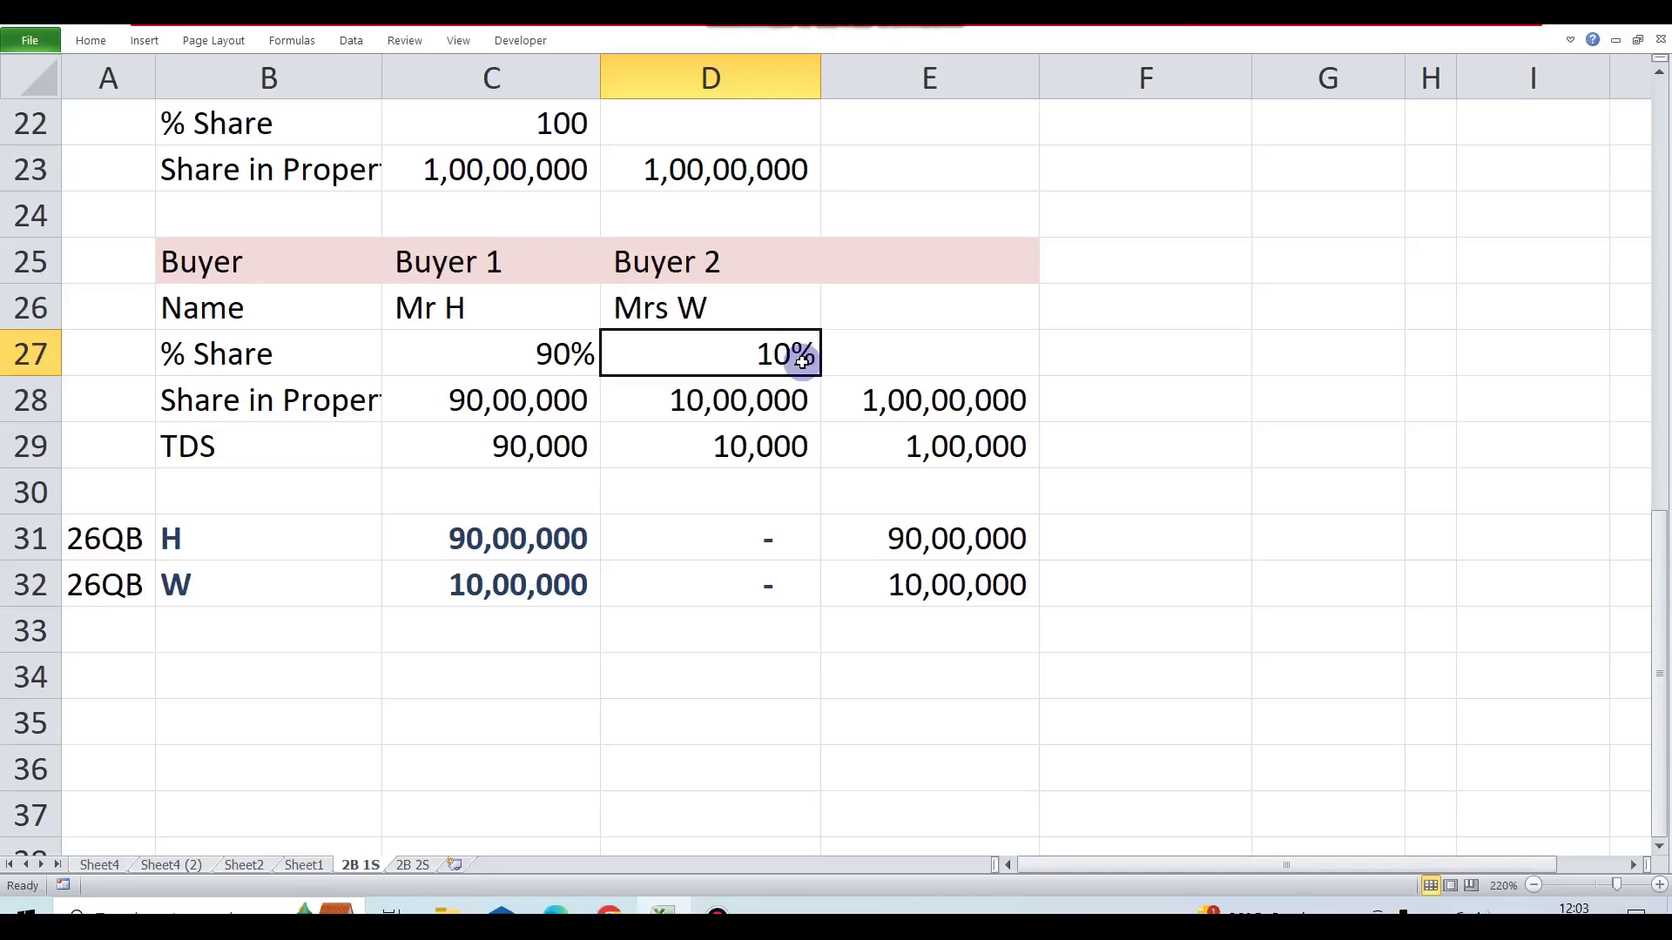
pyautogui.click(579, 352)
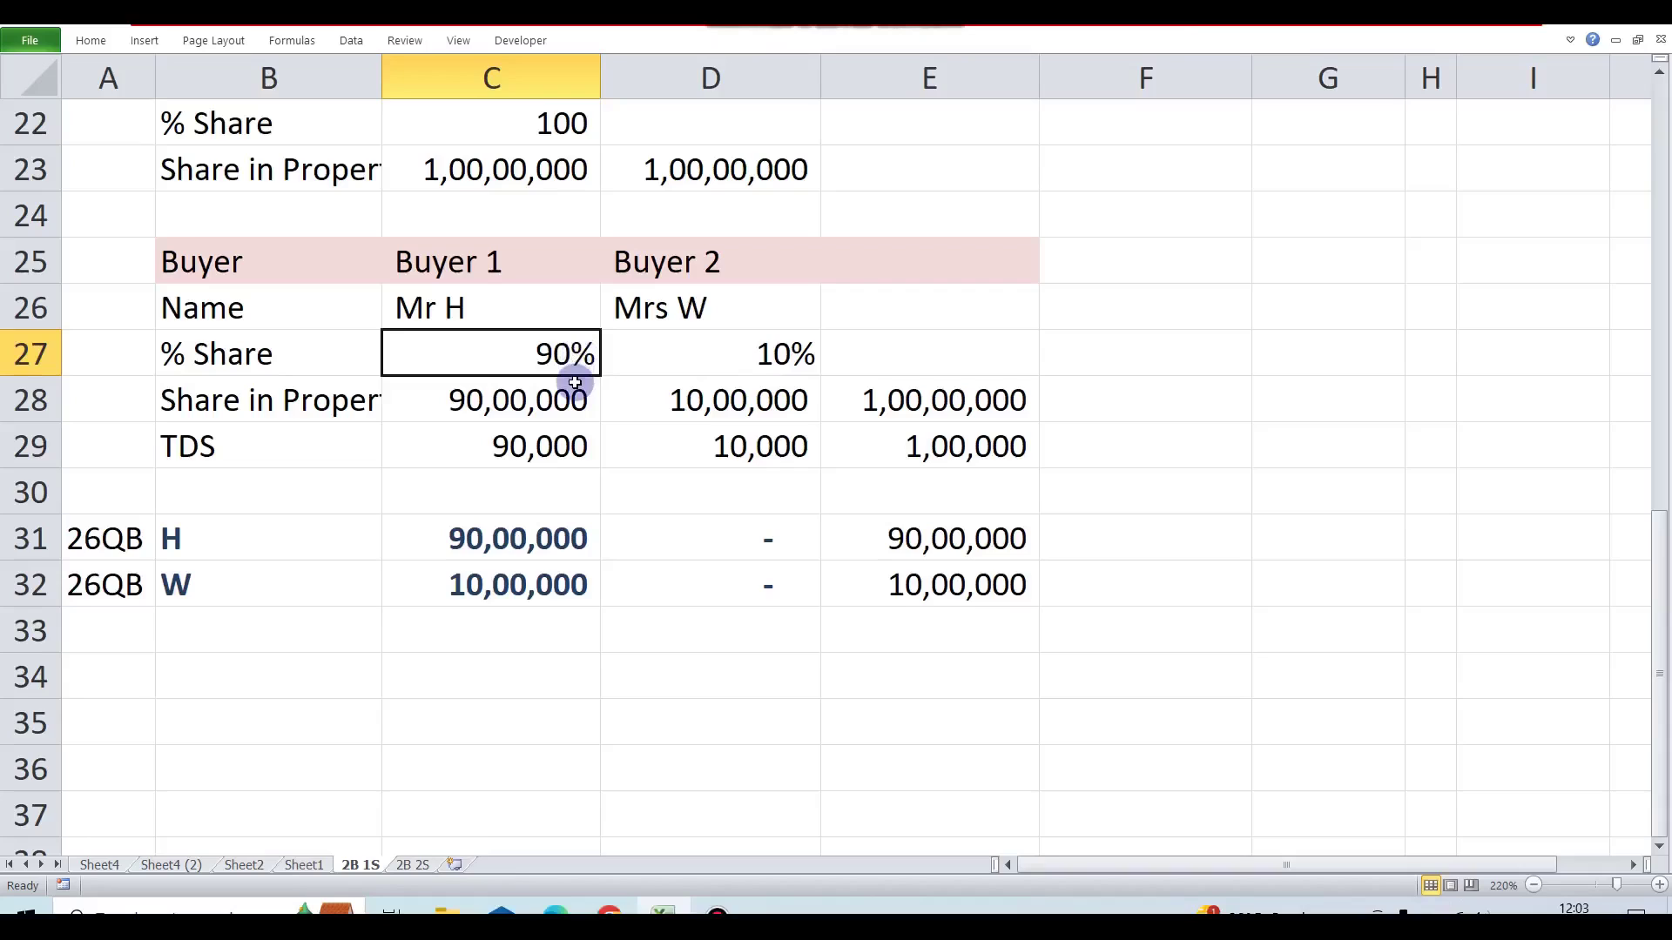
# Examine how each buyer's percentage share determines that buyer's share in property and TDS in the buyer table.
pyautogui.click(759, 383)
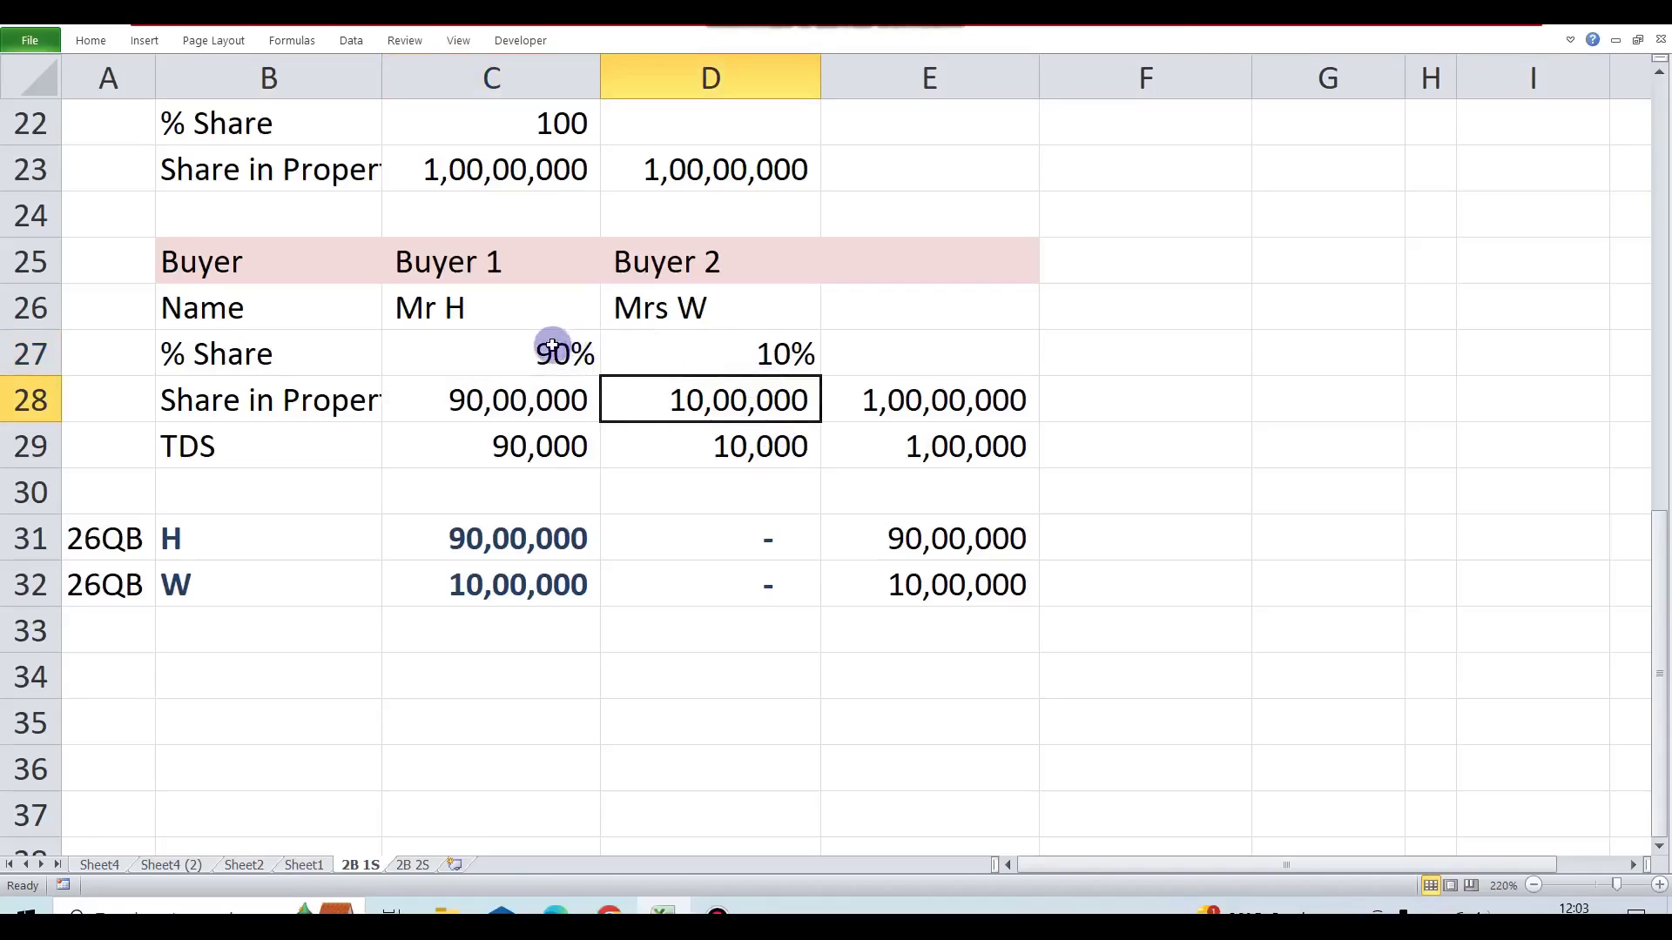
pyautogui.click(704, 345)
pyautogui.click(535, 352)
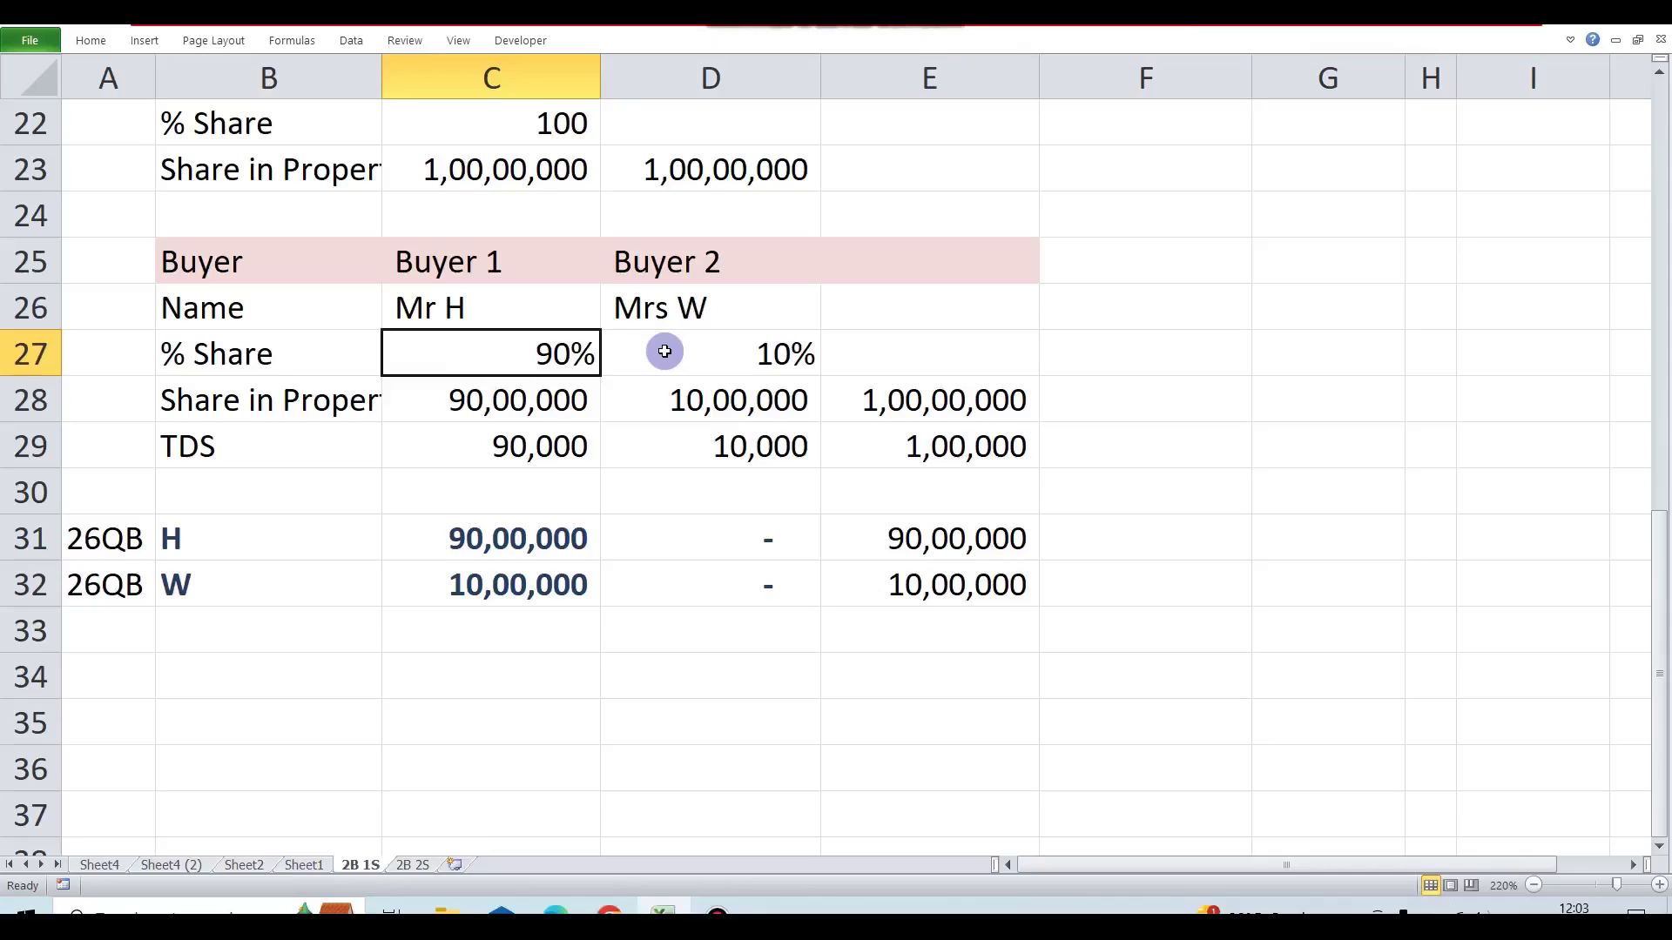
pyautogui.click(689, 440)
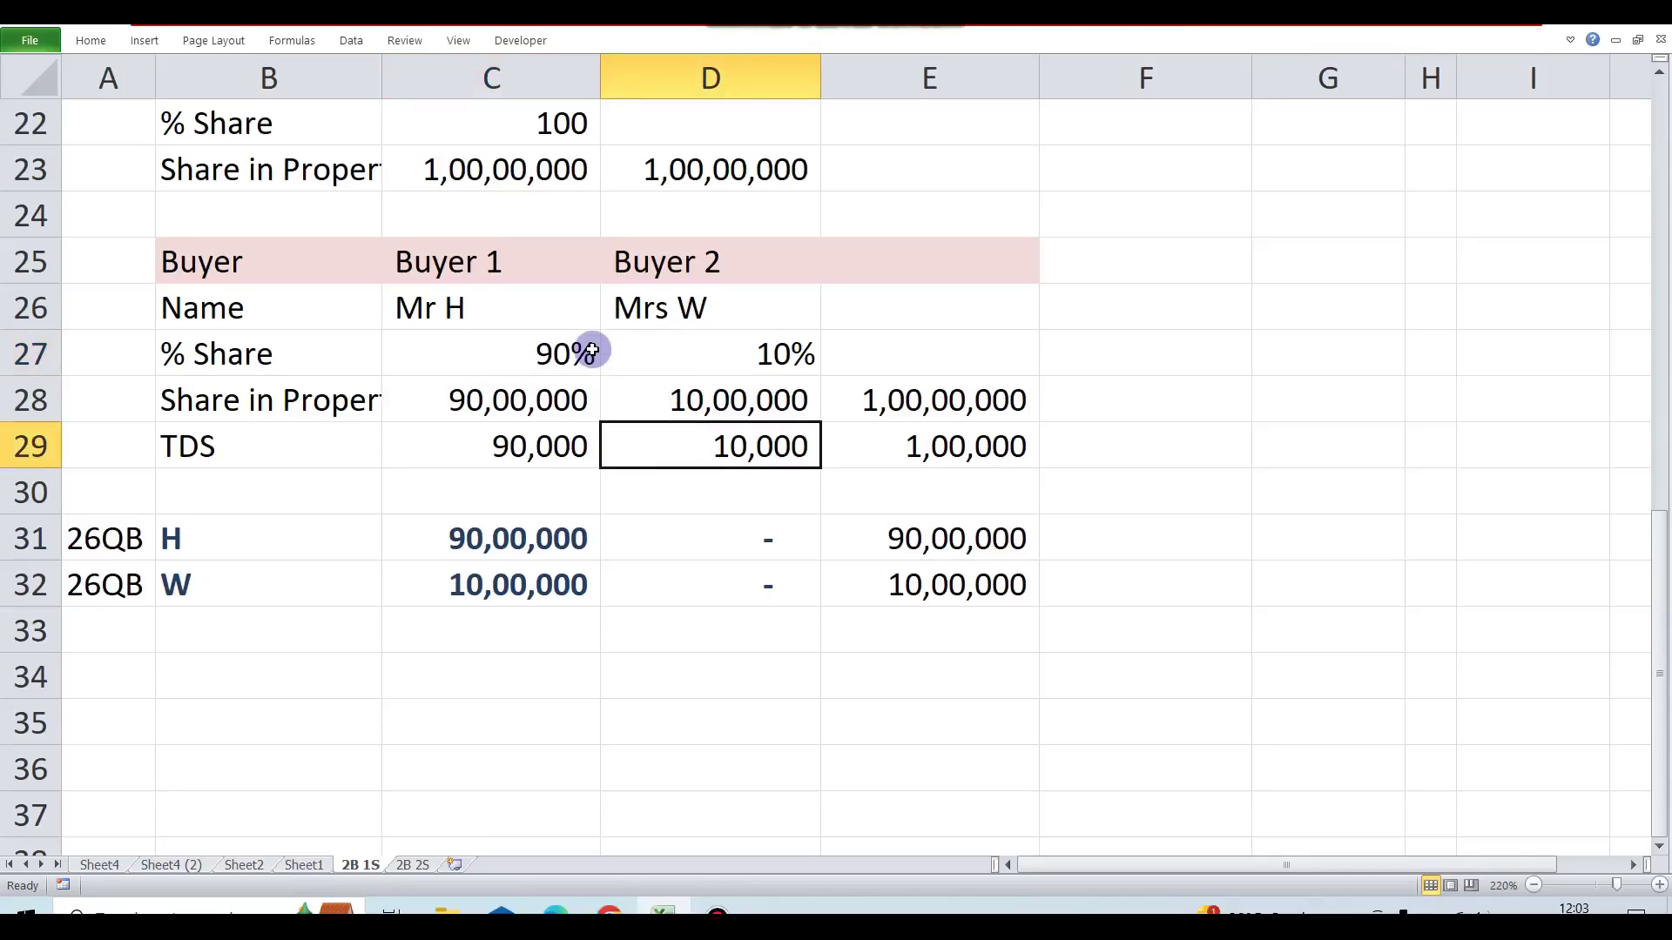
pyautogui.click(336, 385)
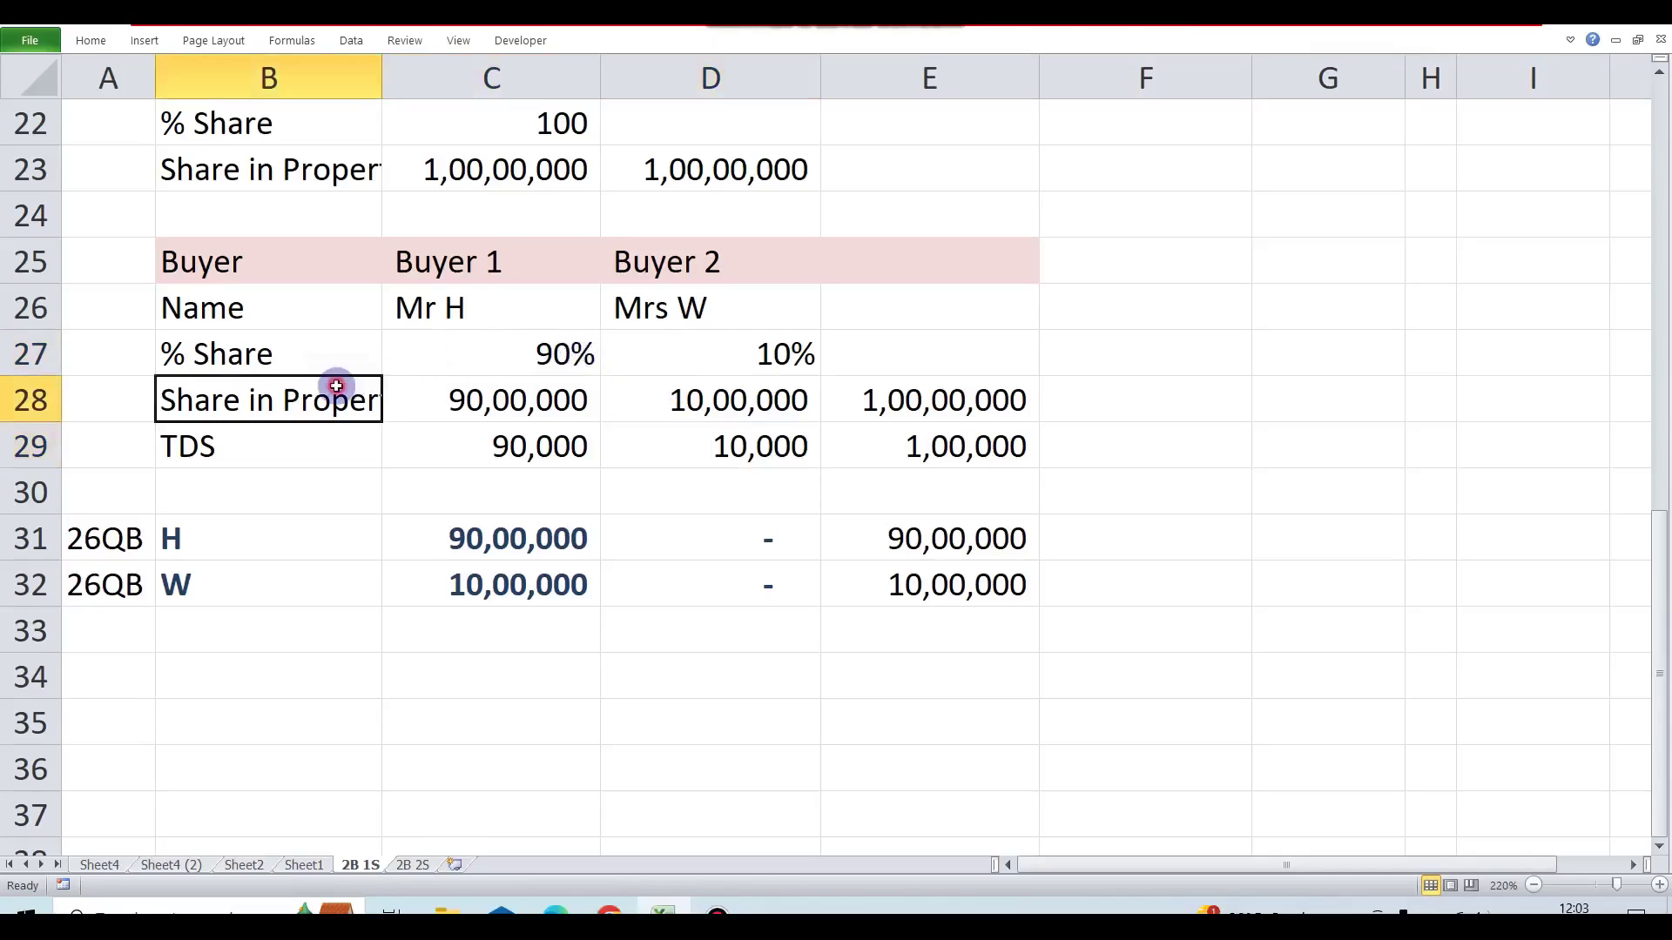
pyautogui.click(493, 402)
pyautogui.click(488, 339)
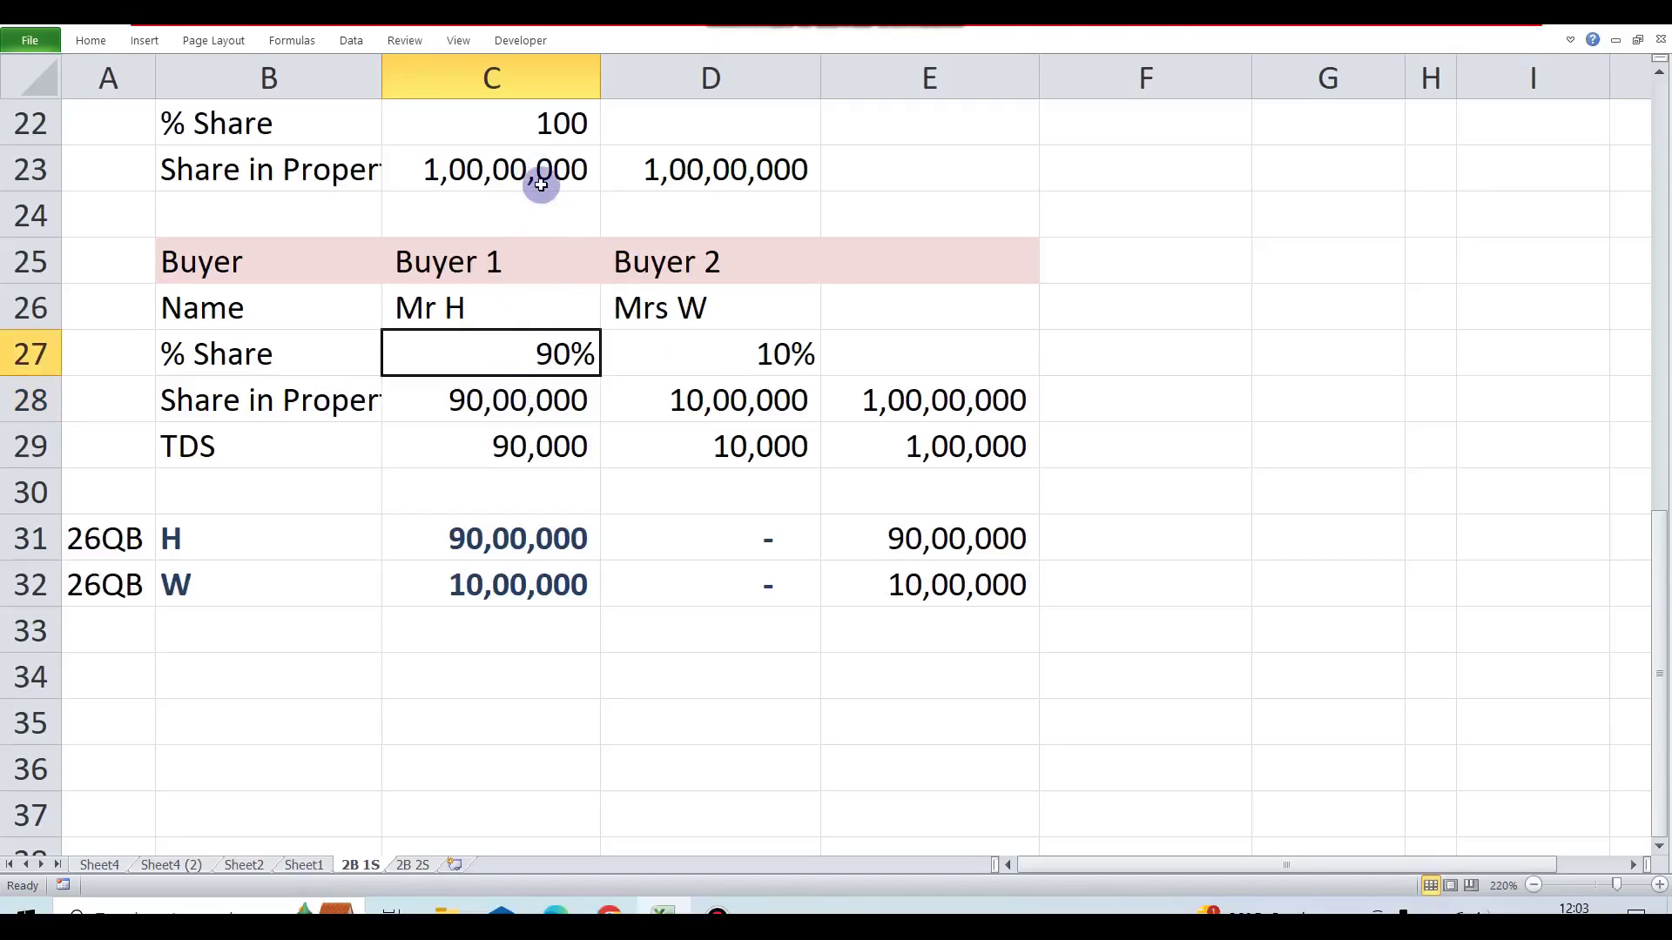
pyautogui.click(515, 403)
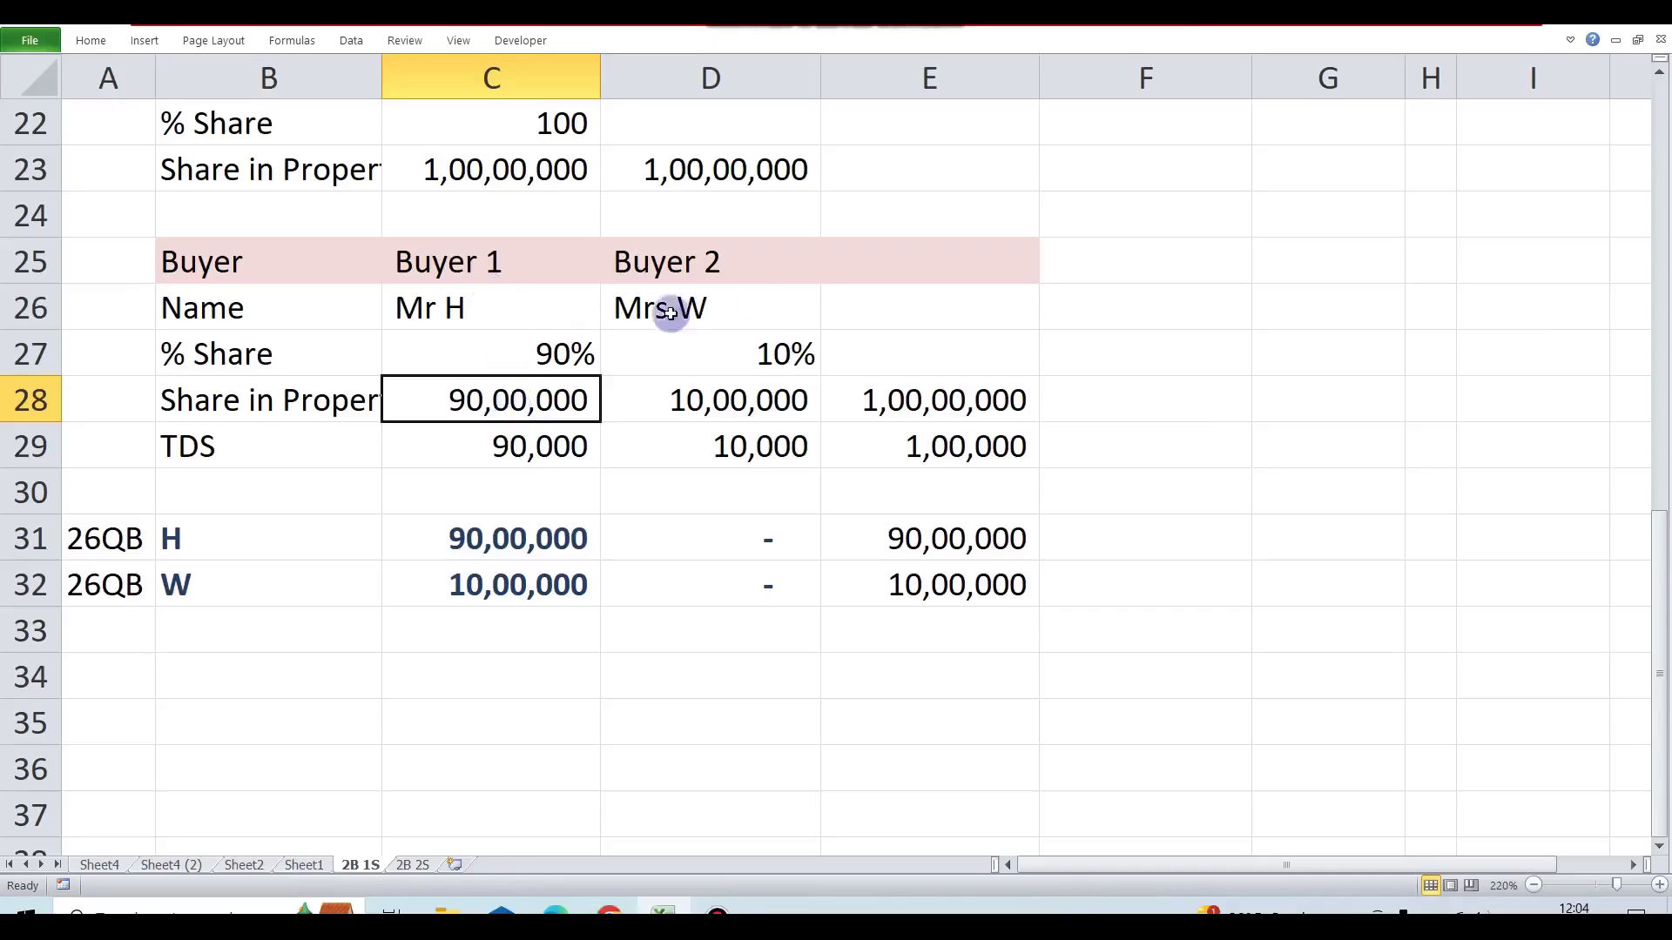
pyautogui.click(776, 410)
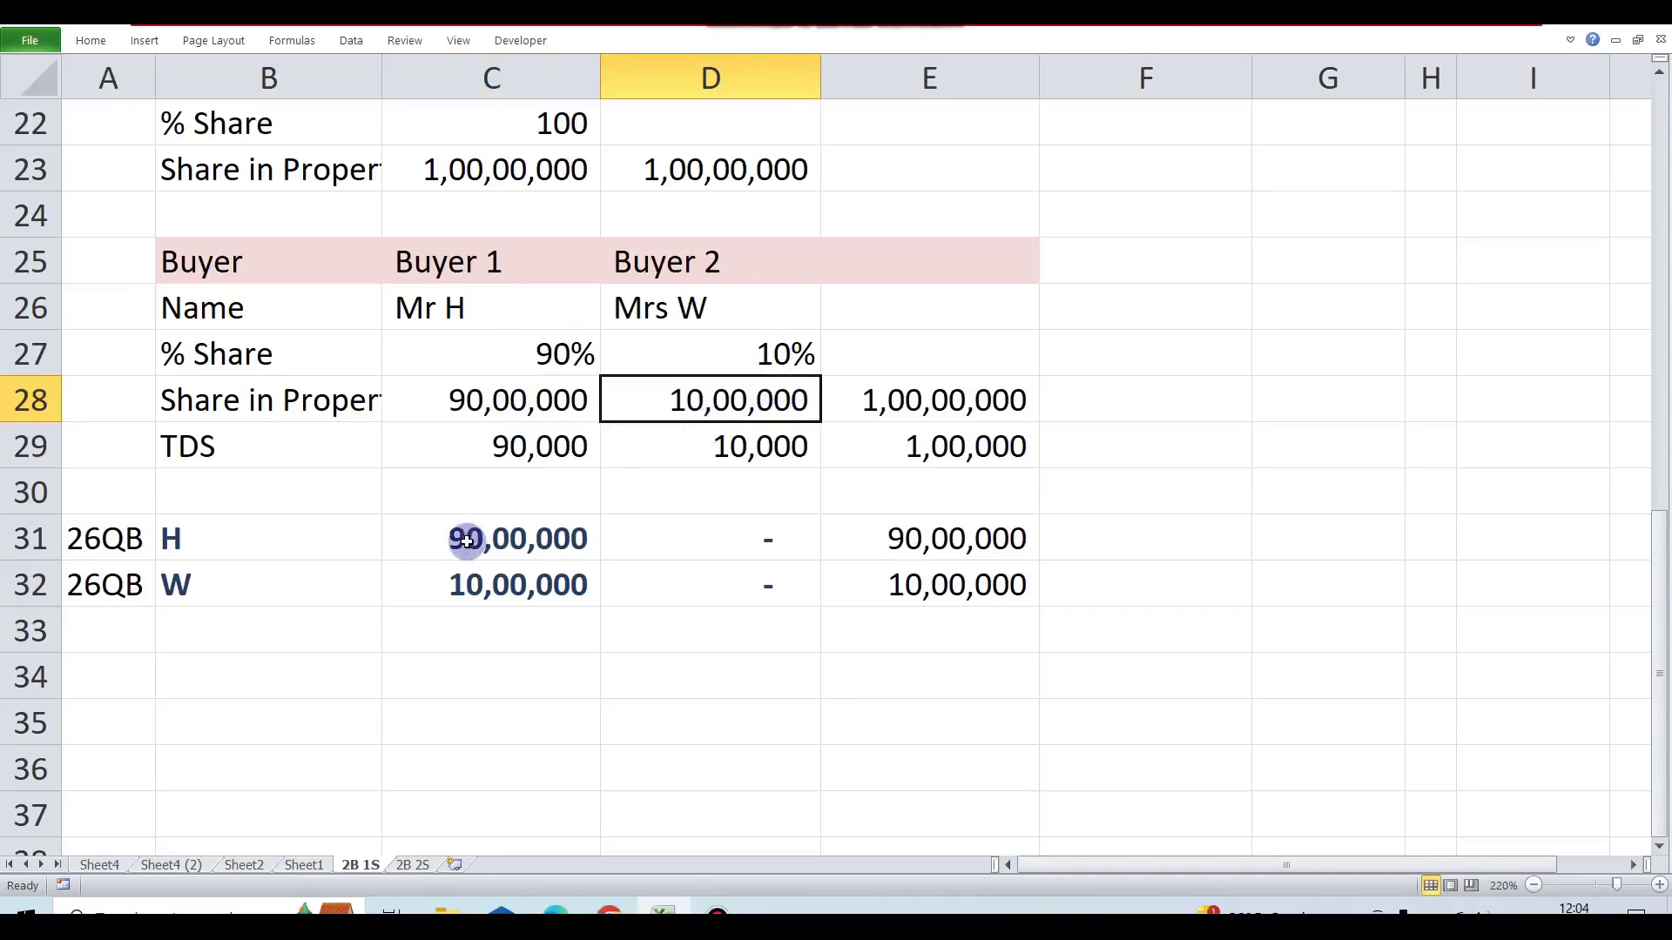
# Set the % Share of Buyer 1 to 80% and that of Buyer 2 to 20%.
pyautogui.click(502, 356)
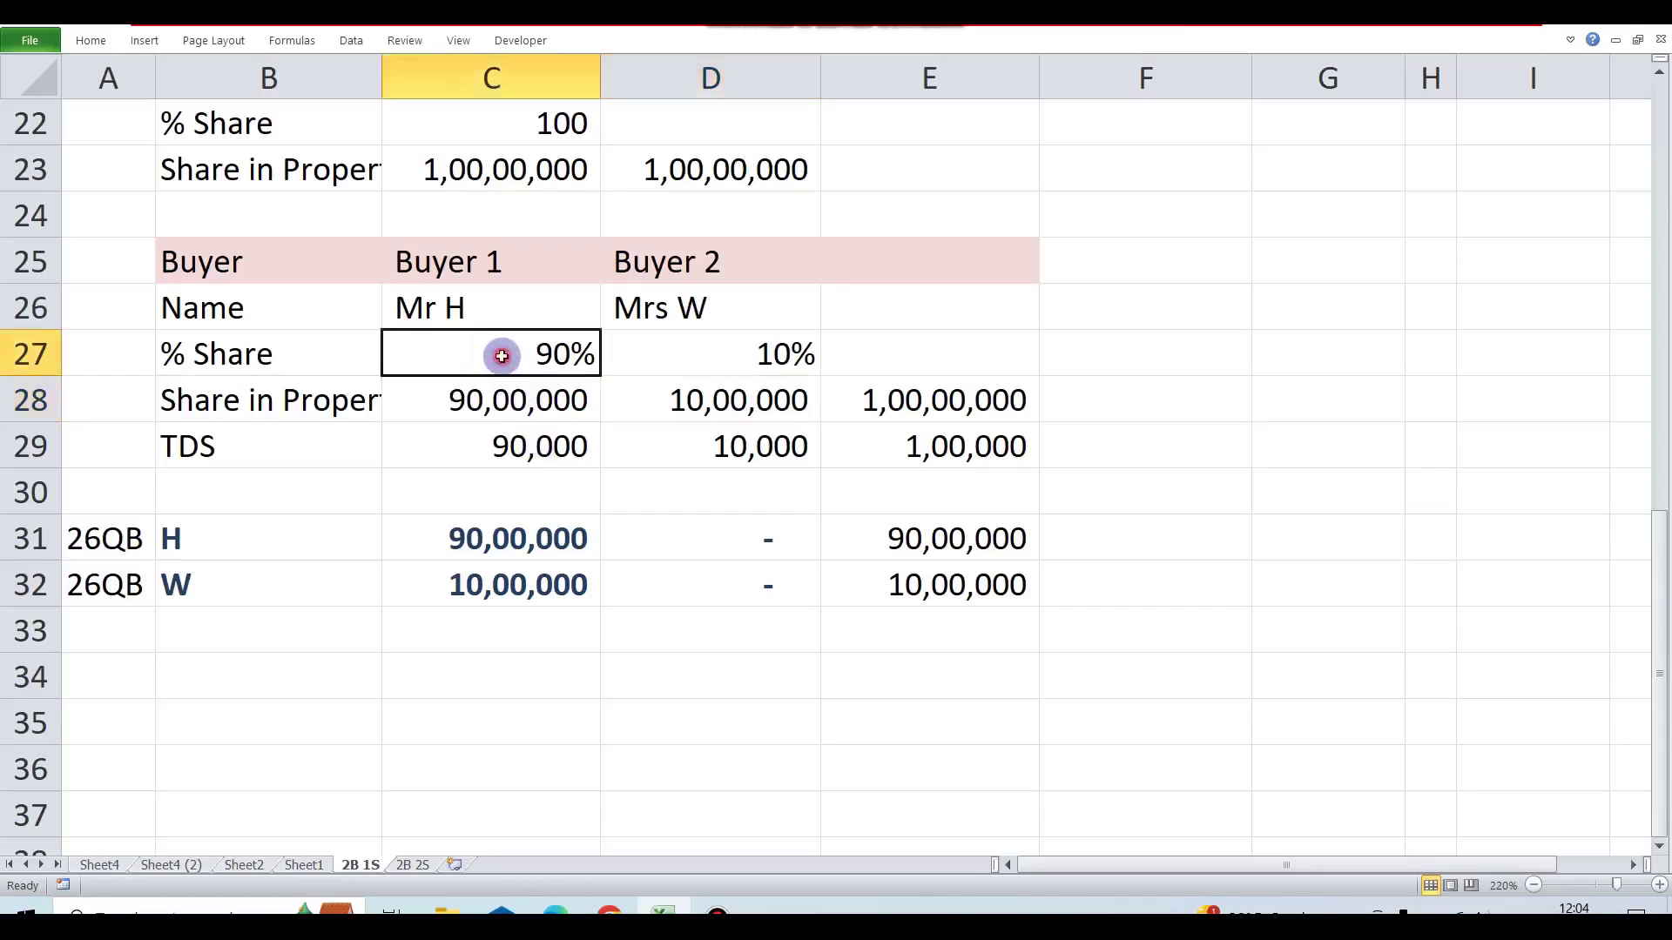
pyautogui.write('80')
pyautogui.press('Return')
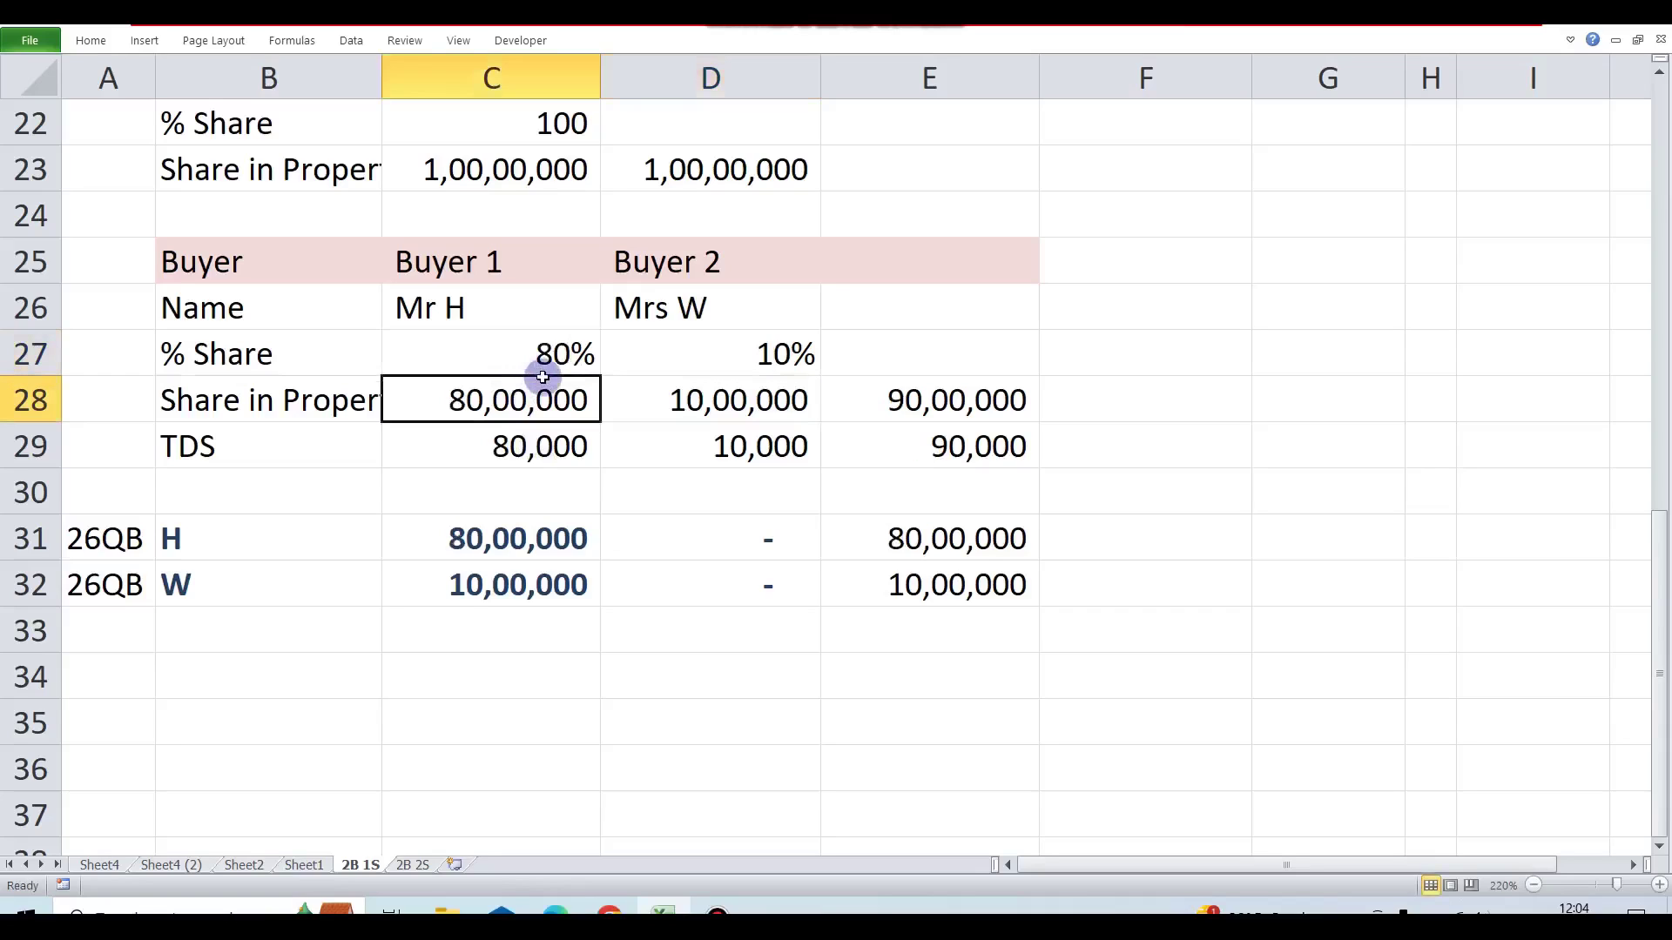
pyautogui.click(724, 358)
pyautogui.write('2')
pyautogui.press('Return')
pyautogui.write('3')
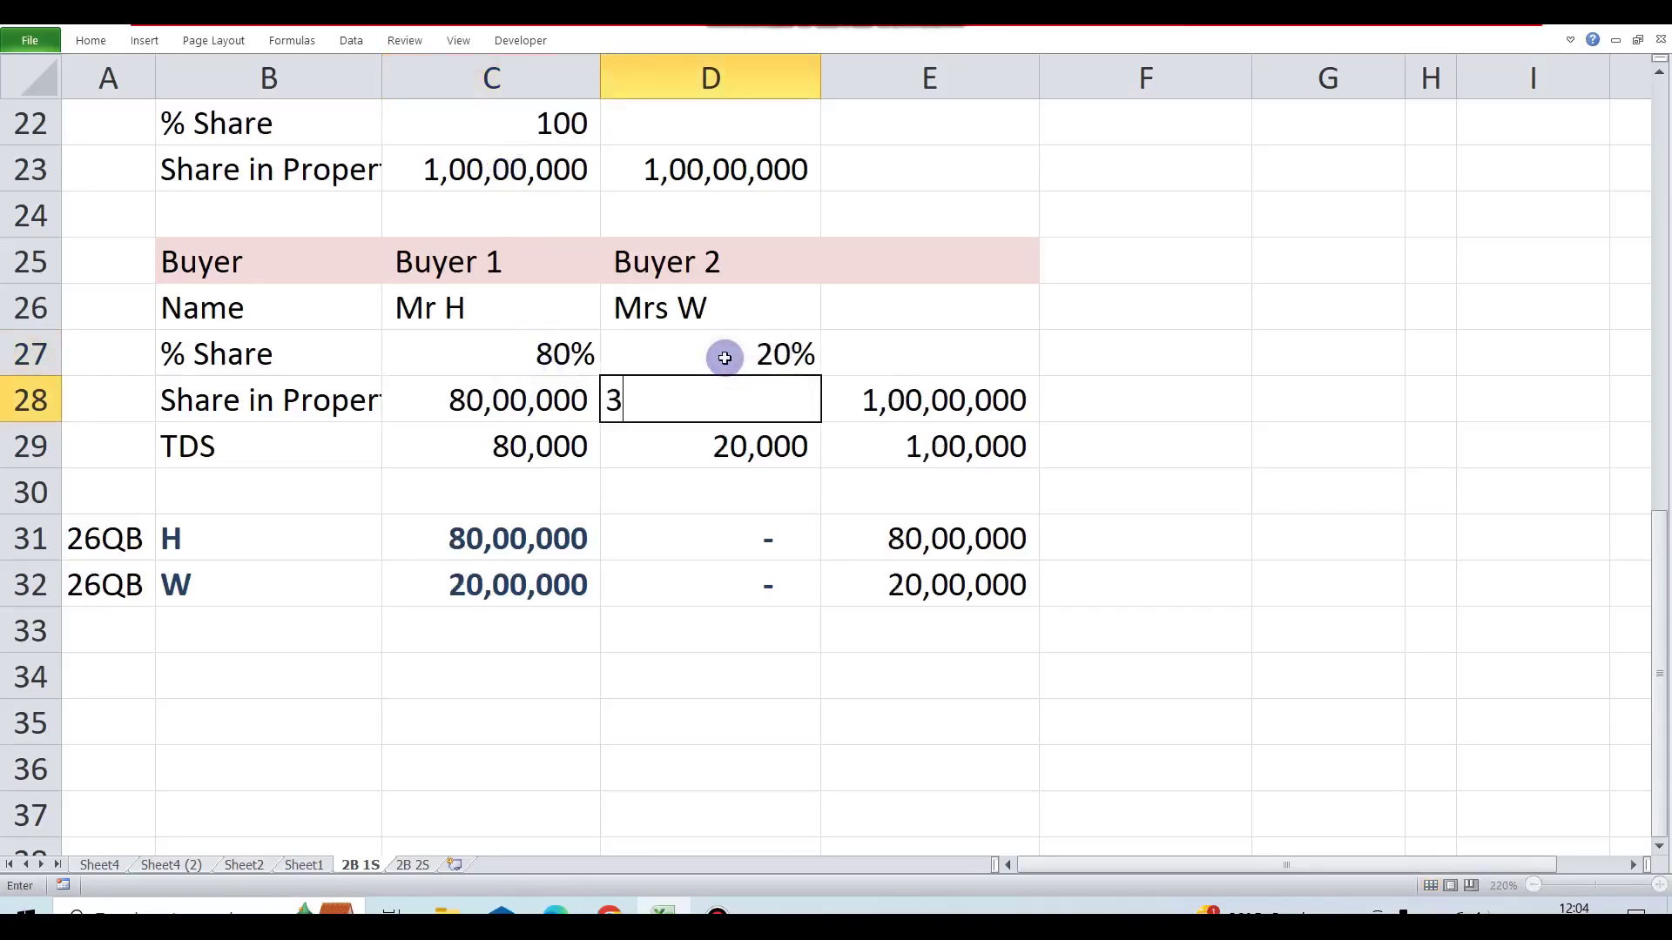
pyautogui.press('Escape')
# Check Buyer 2's TDS, Buyer 1's property share and the total property share, and switch to the YouTube video on Form 26QB filing in the browser.
pyautogui.click(790, 452)
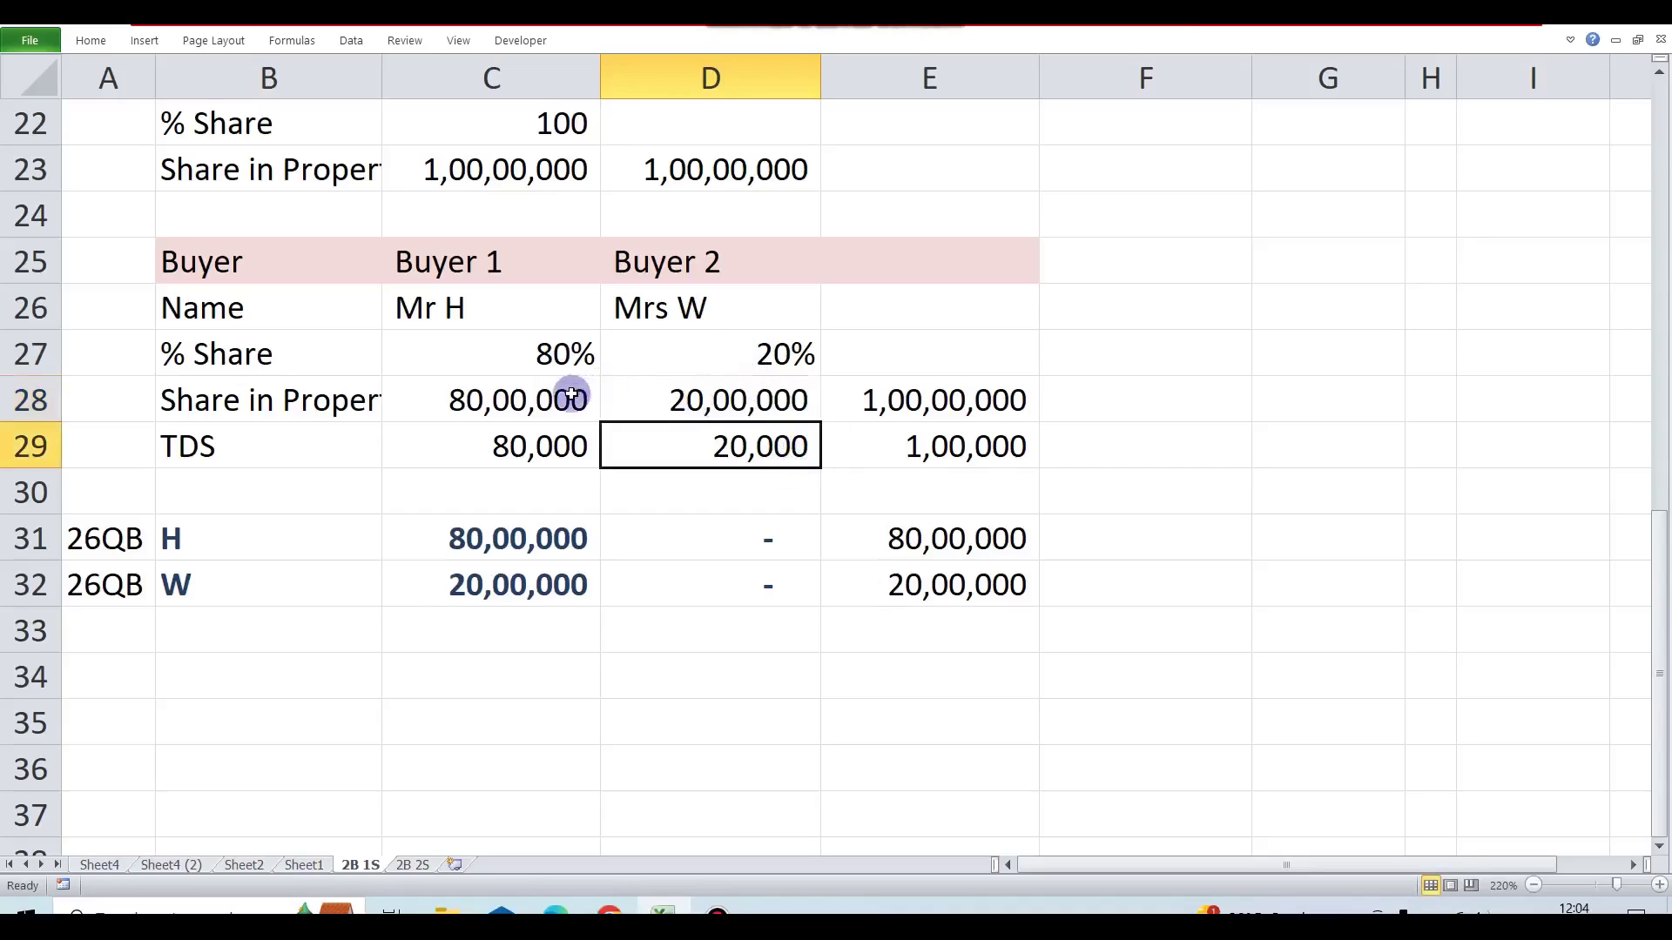
pyautogui.click(521, 402)
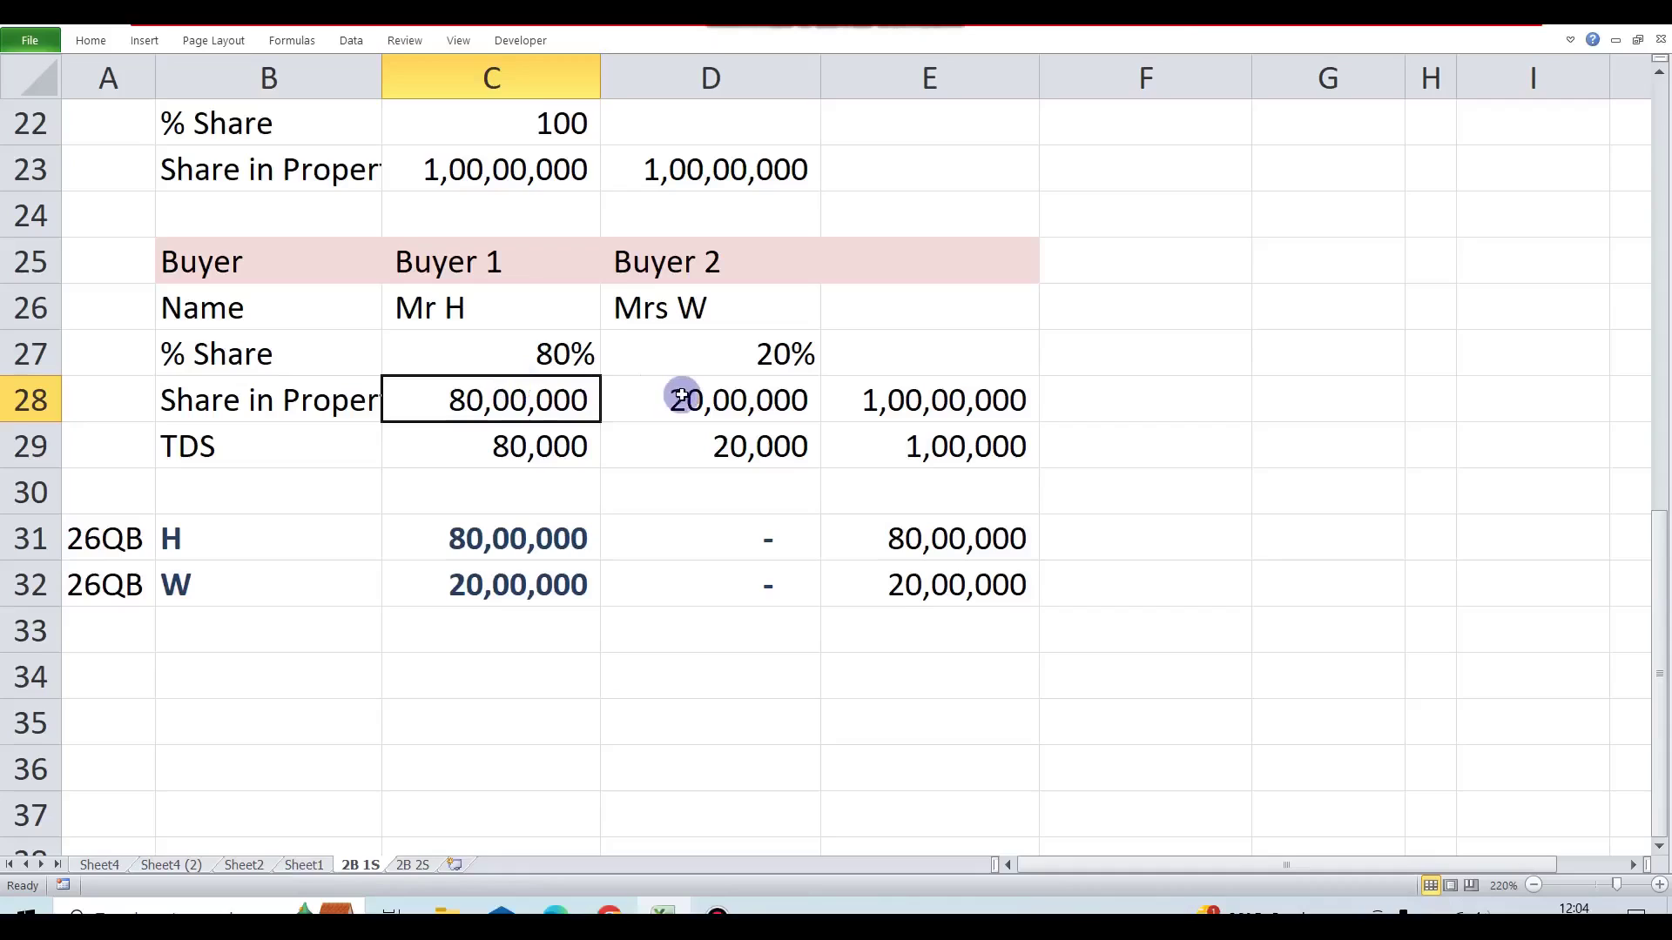
pyautogui.click(964, 407)
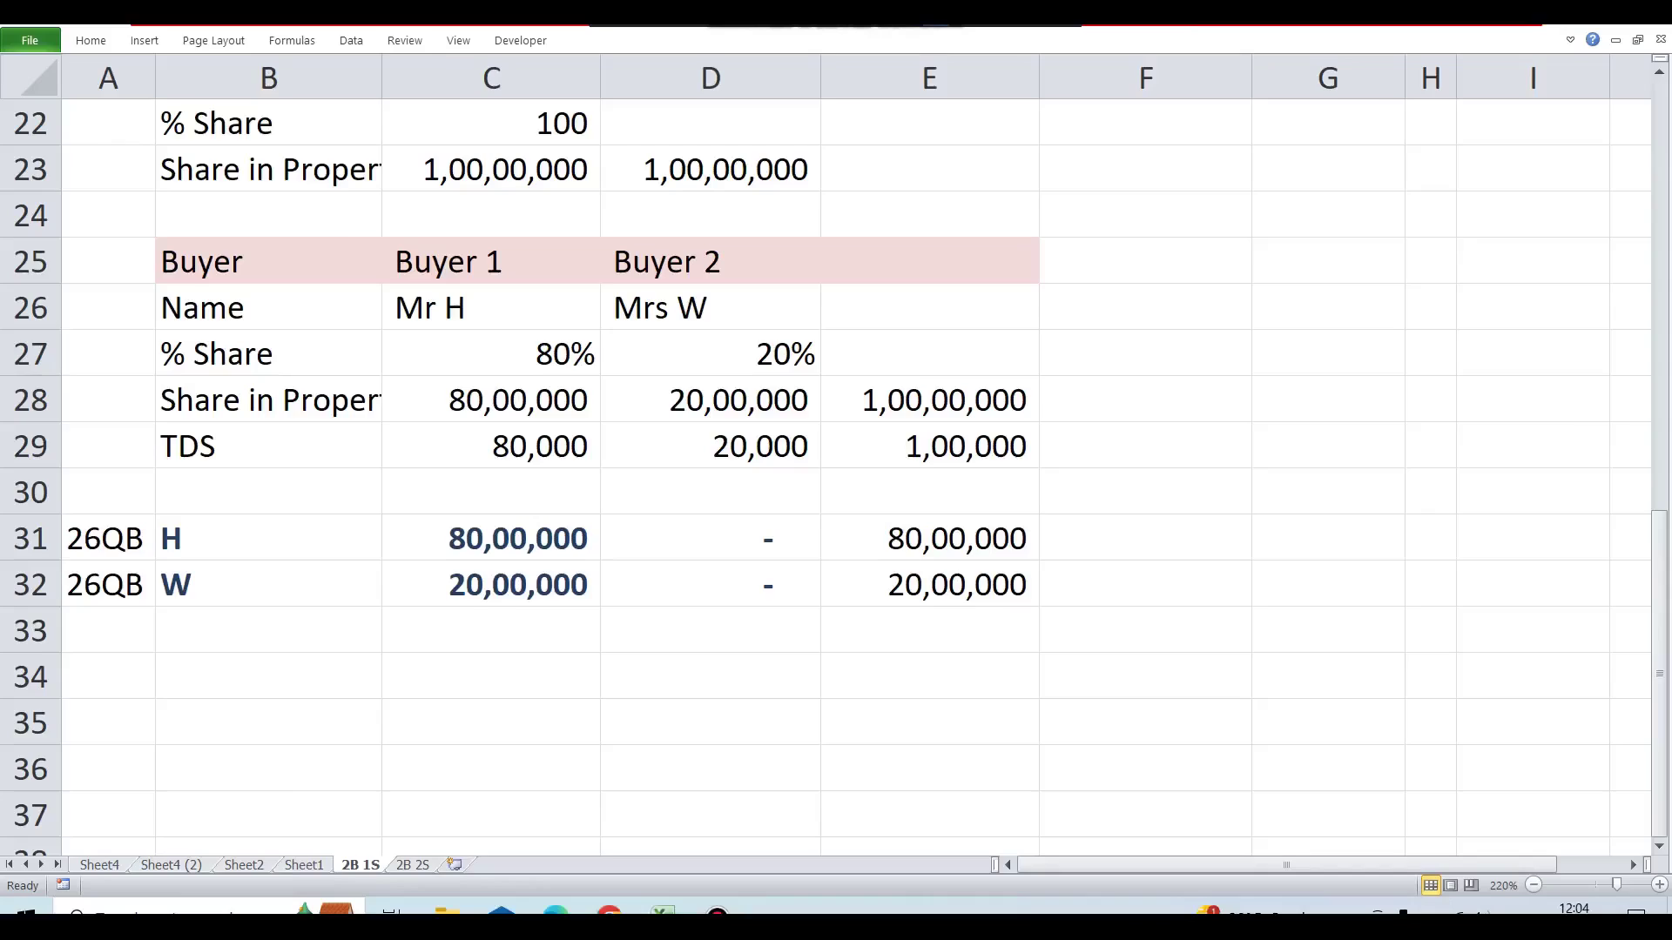
pyautogui.hotkey('alt', 'Tab')
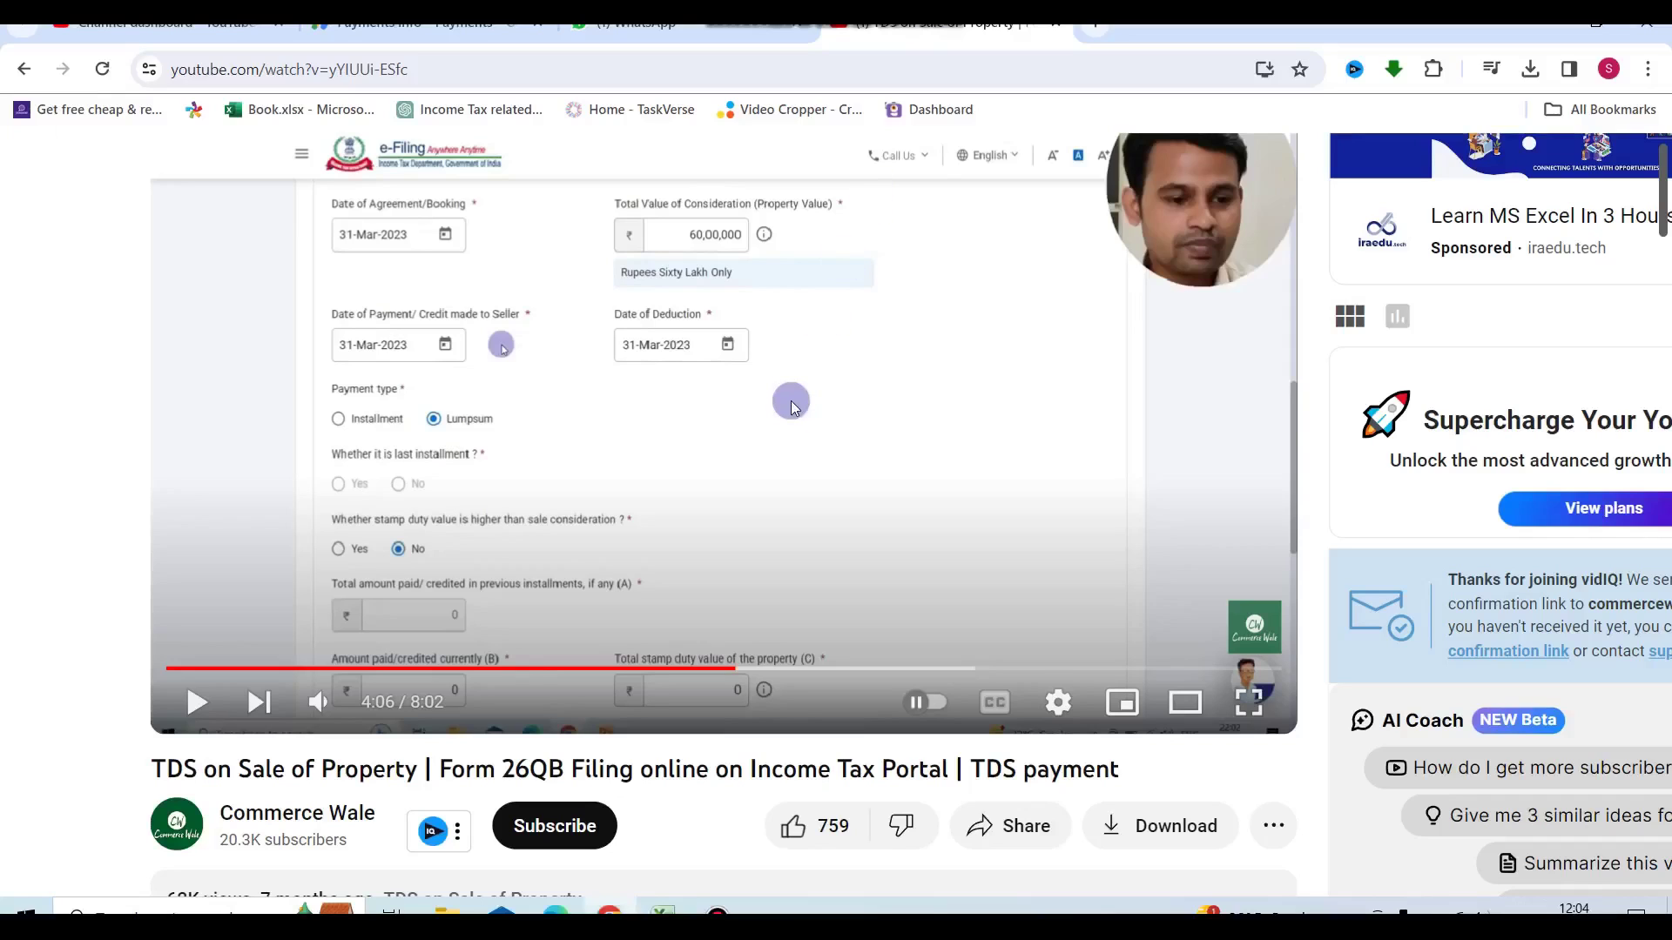